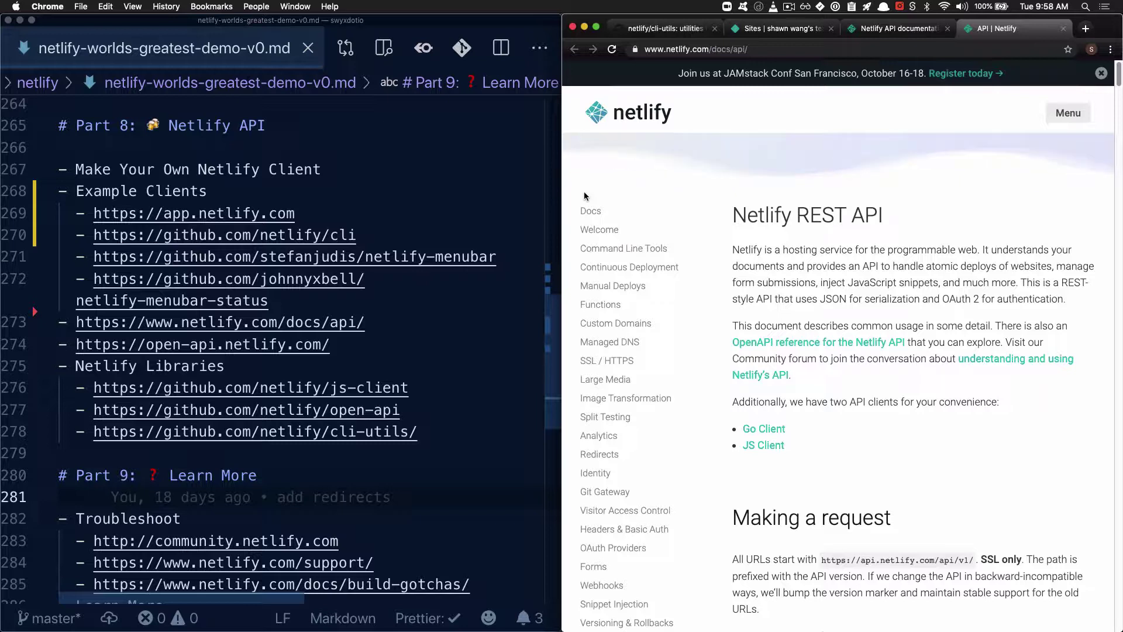
Check the team sites tab and REST API docs, then select the app.netlify.com link on line 269
click(790, 31)
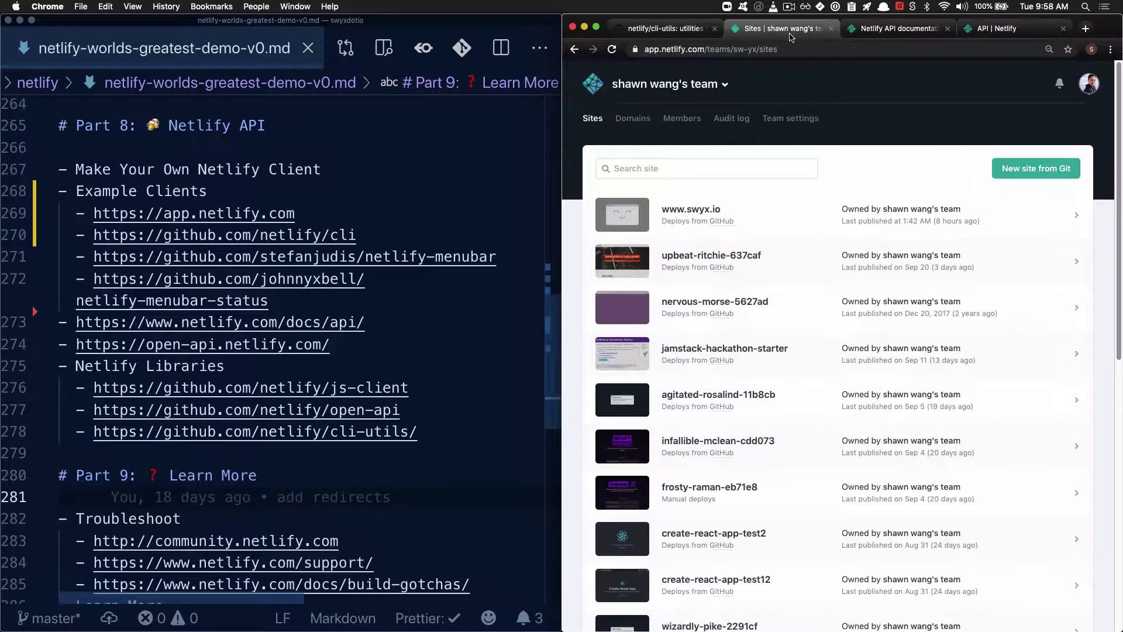
click(978, 28)
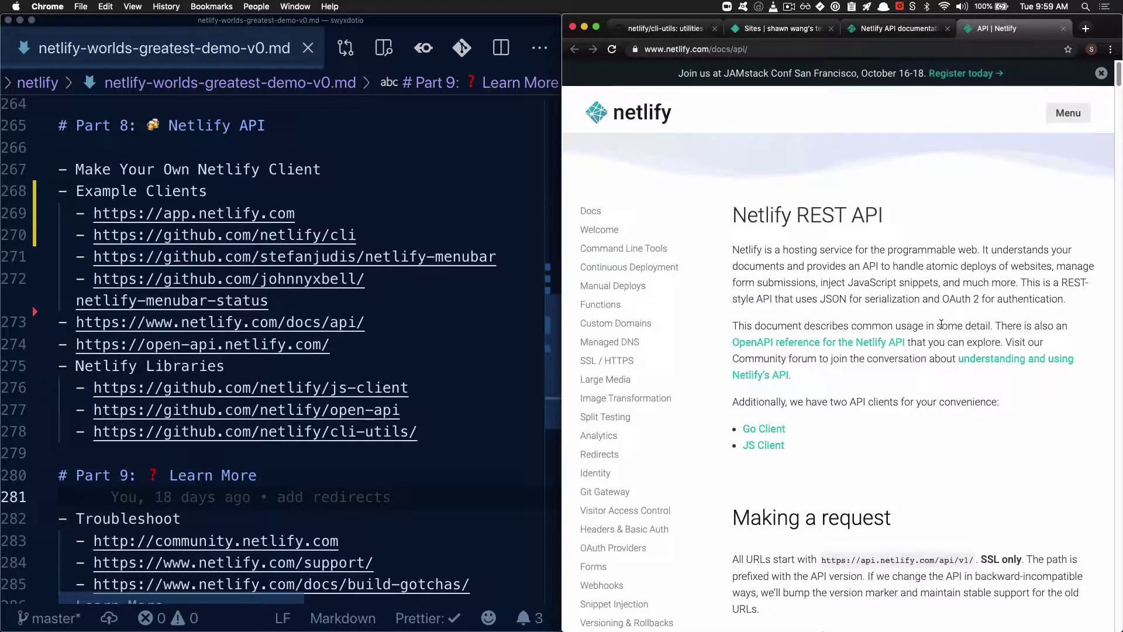
click(397, 230)
drag(364, 218, 96, 219)
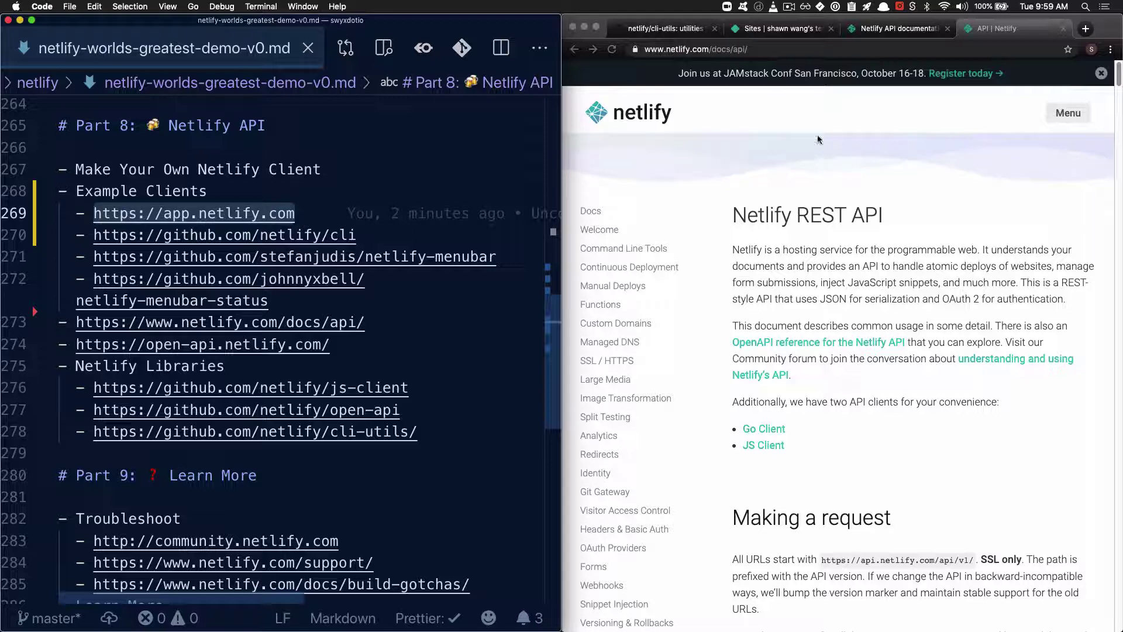
Maximize Chrome on the sites page and record its reloaded requests in DevTools Network, filtered to XHR
click(778, 30)
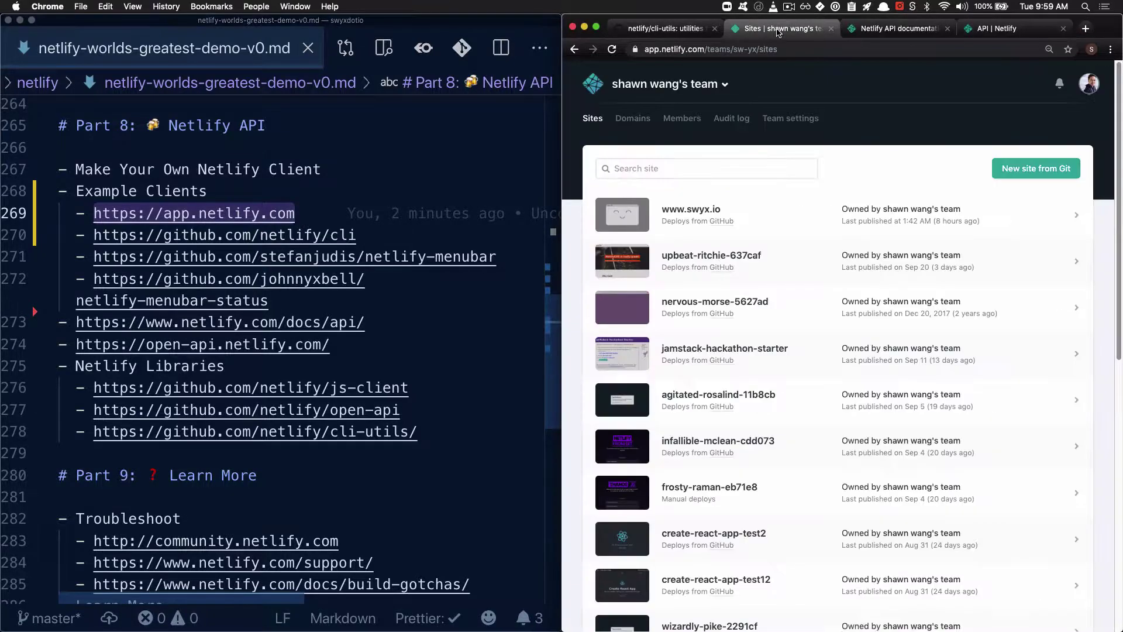
key(ctrl+alt+Return)
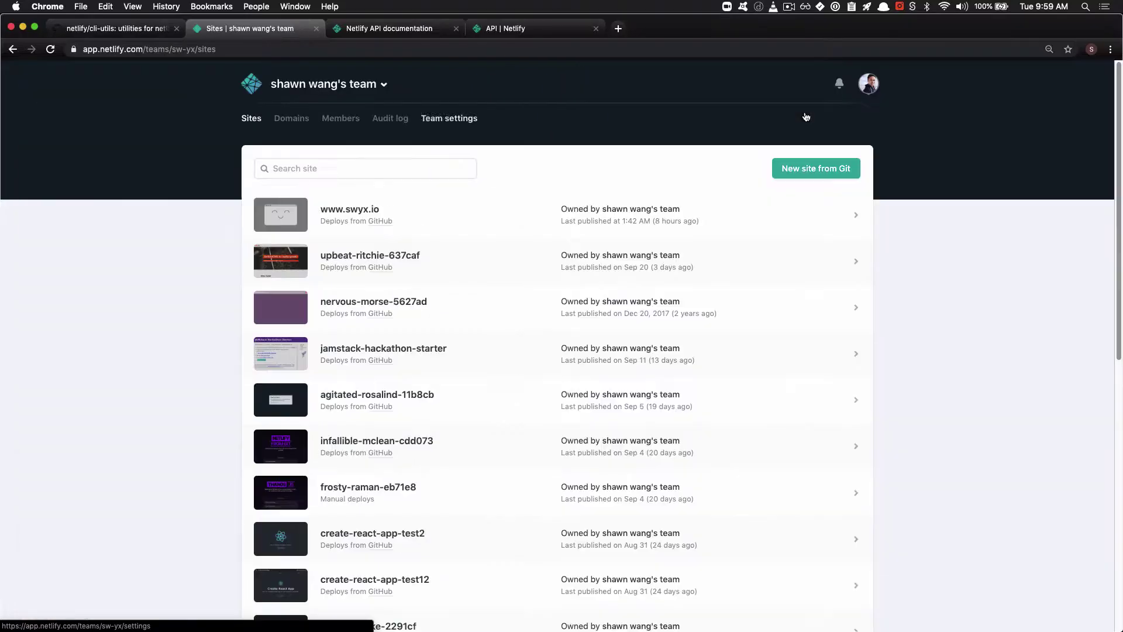
key(super+alt+i)
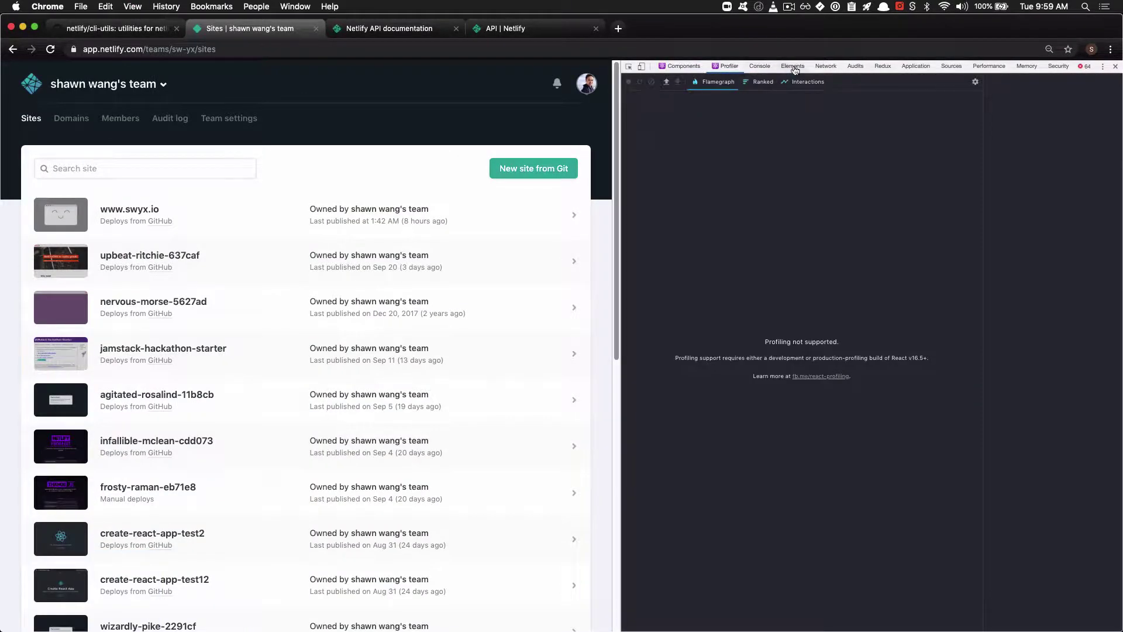
click(823, 68)
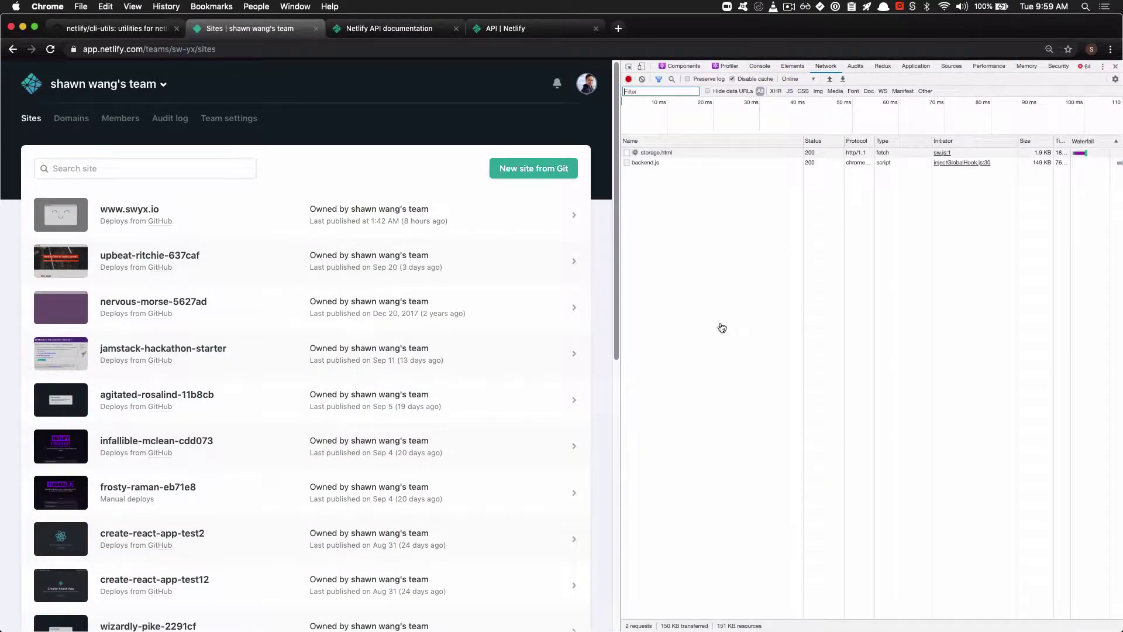
key(super+r)
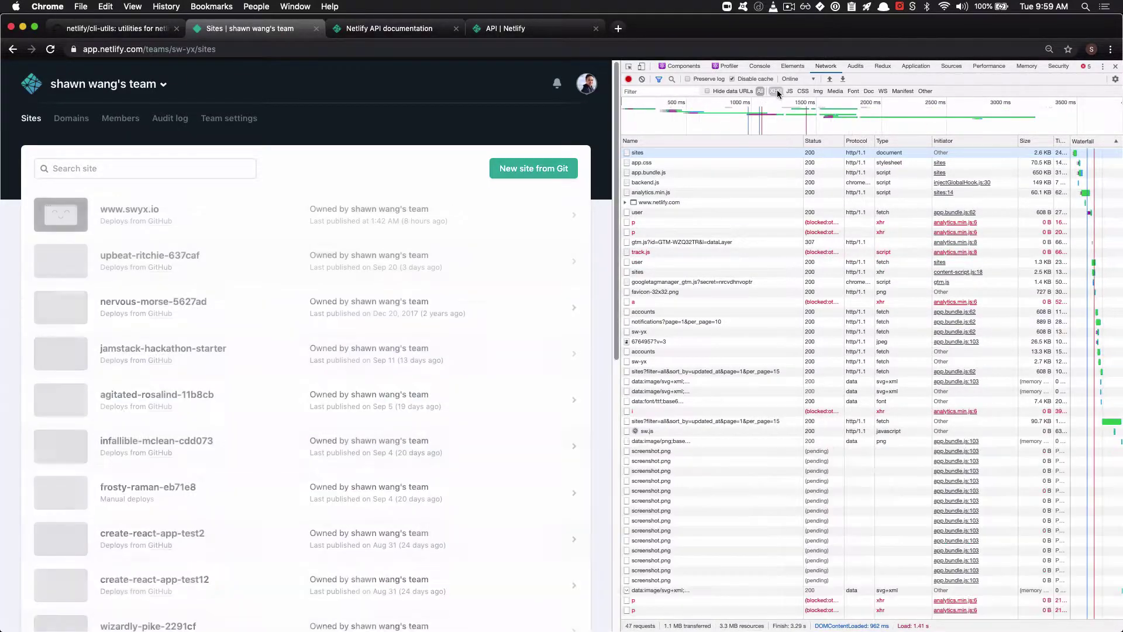
click(776, 91)
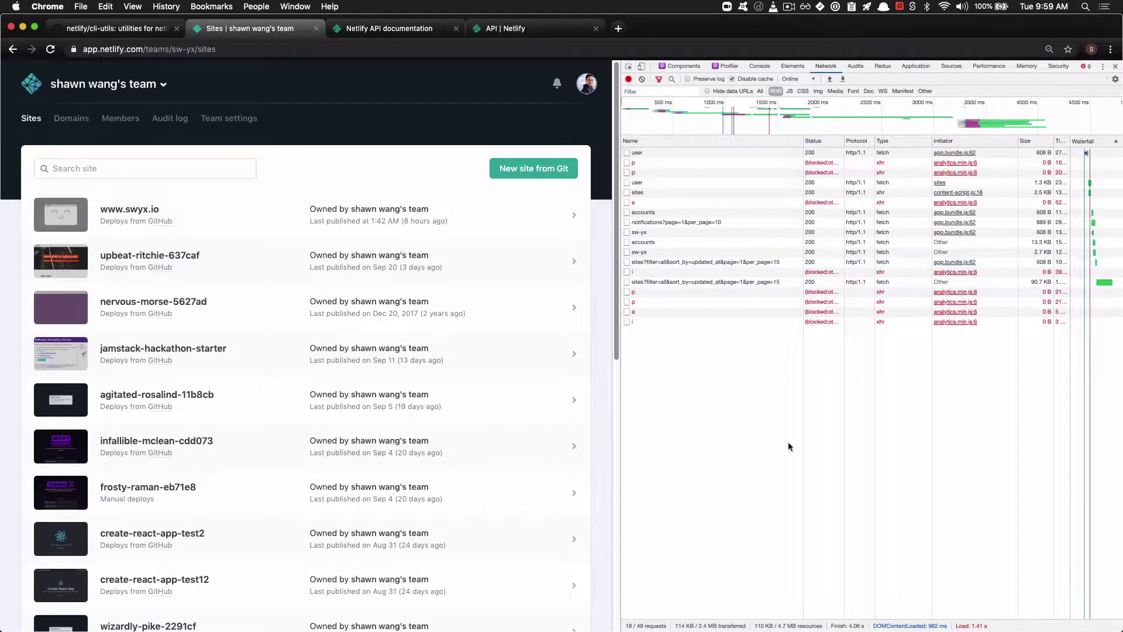
Widen DevTools and inspect the user and sites requests' headers, highlighting the sites request URL
click(702, 152)
key(super+equal)
key(super+equal)
key(super+equal)
key(super+minus)
key(super+minus)
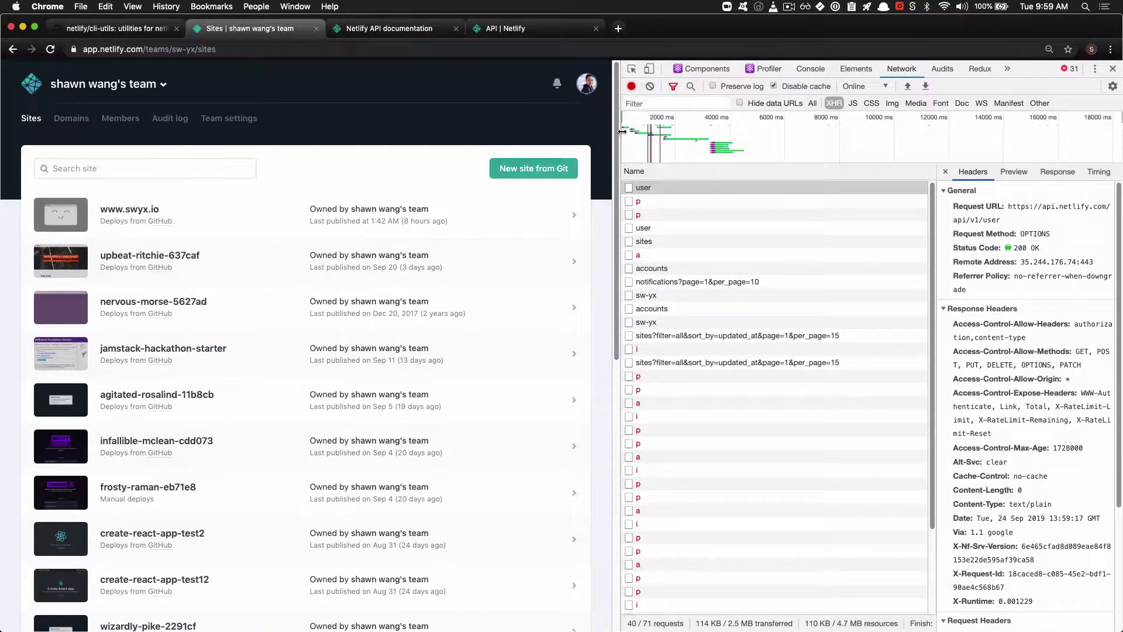
drag(622, 131, 252, 228)
click(374, 335)
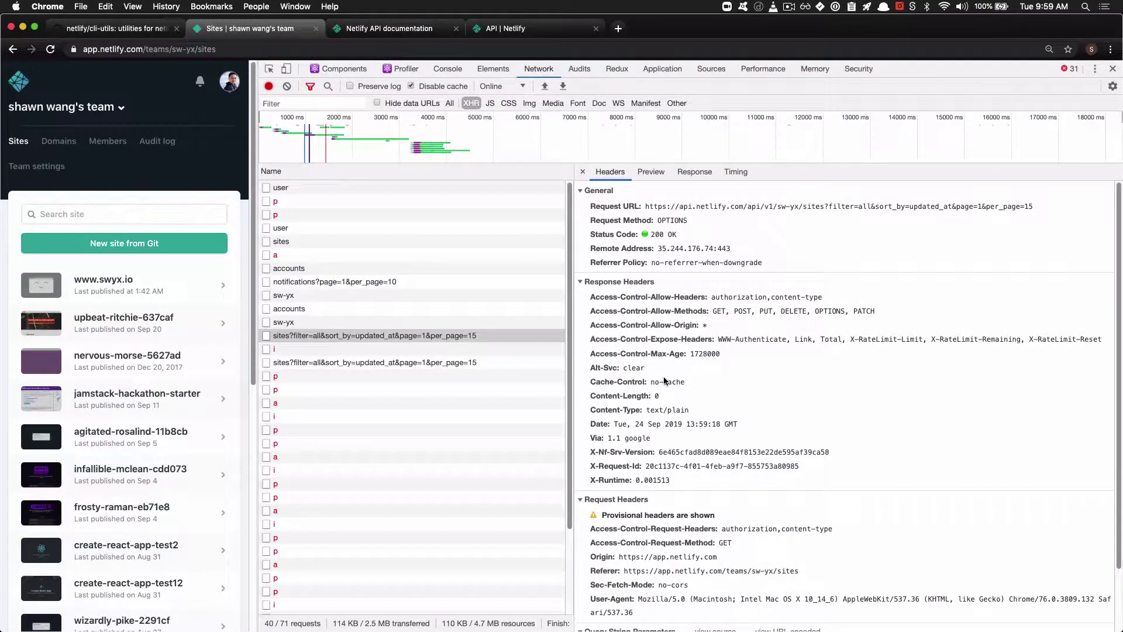
click(423, 363)
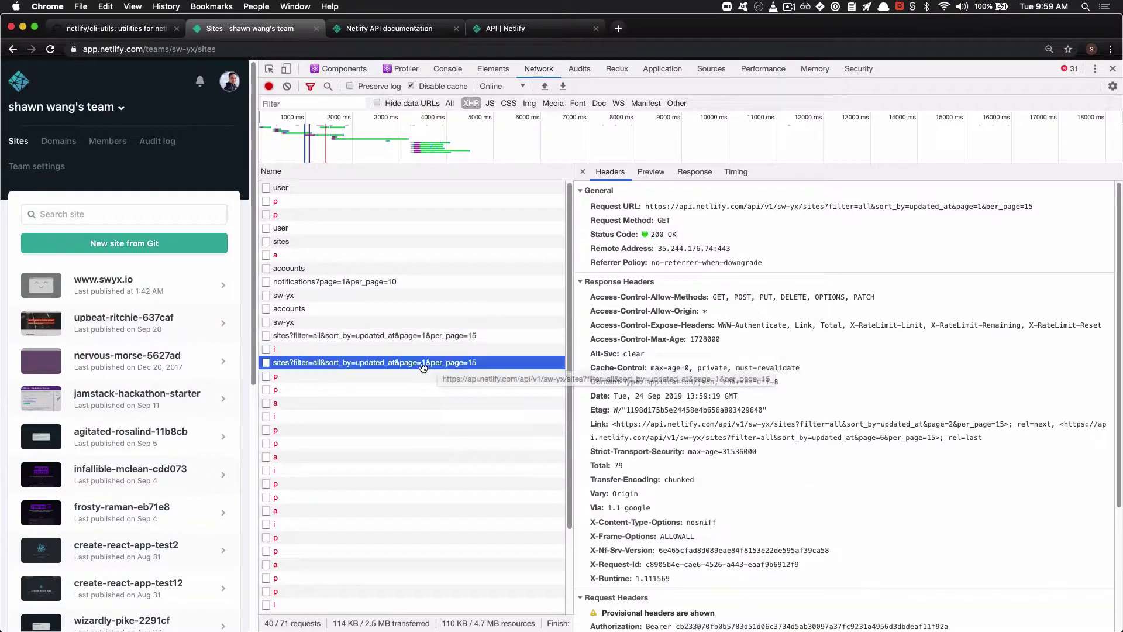
drag(684, 207, 915, 210)
drag(1033, 207, 590, 207)
View the sites request's JSON response, then the notifications request's response
click(696, 173)
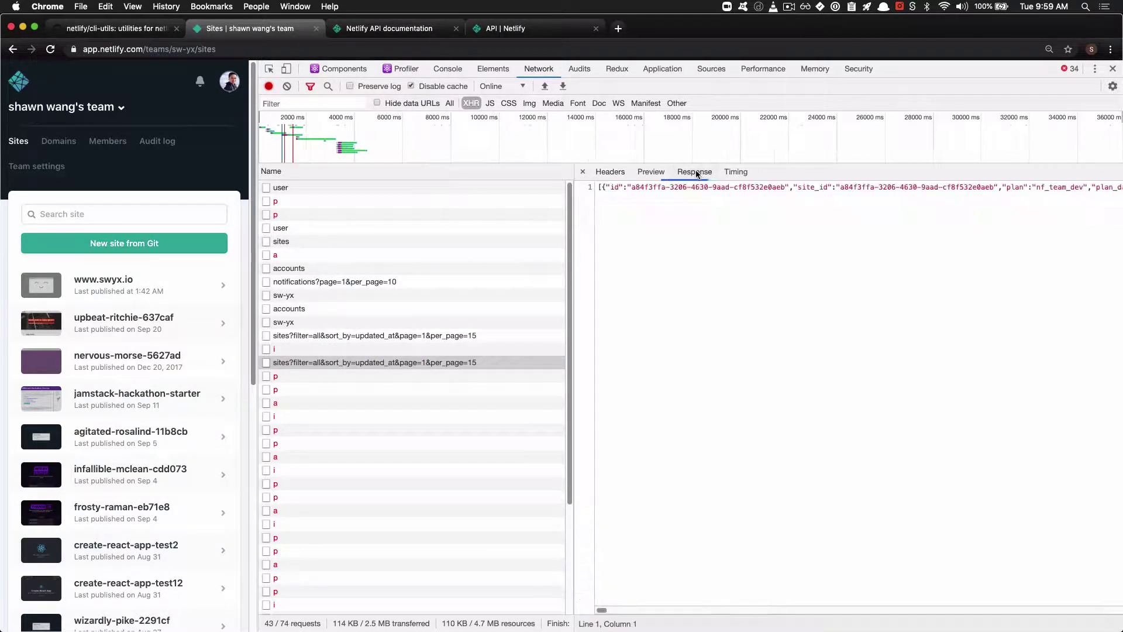
drag(654, 187, 887, 188)
scroll(885, 188, right, 10)
scroll(885, 188, left, 10)
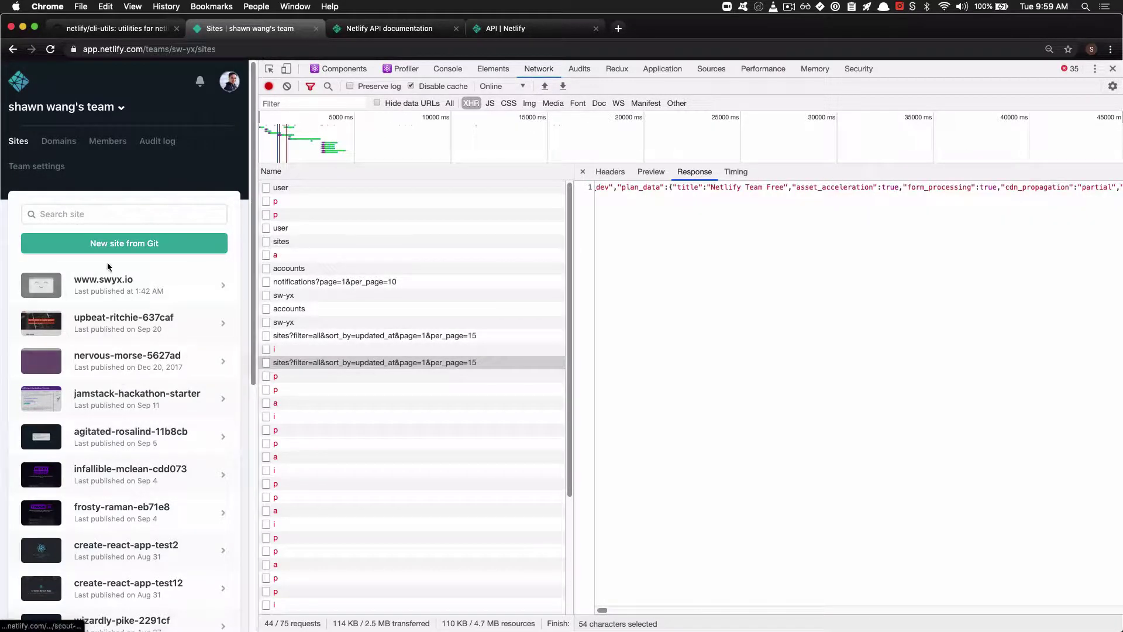
click(410, 281)
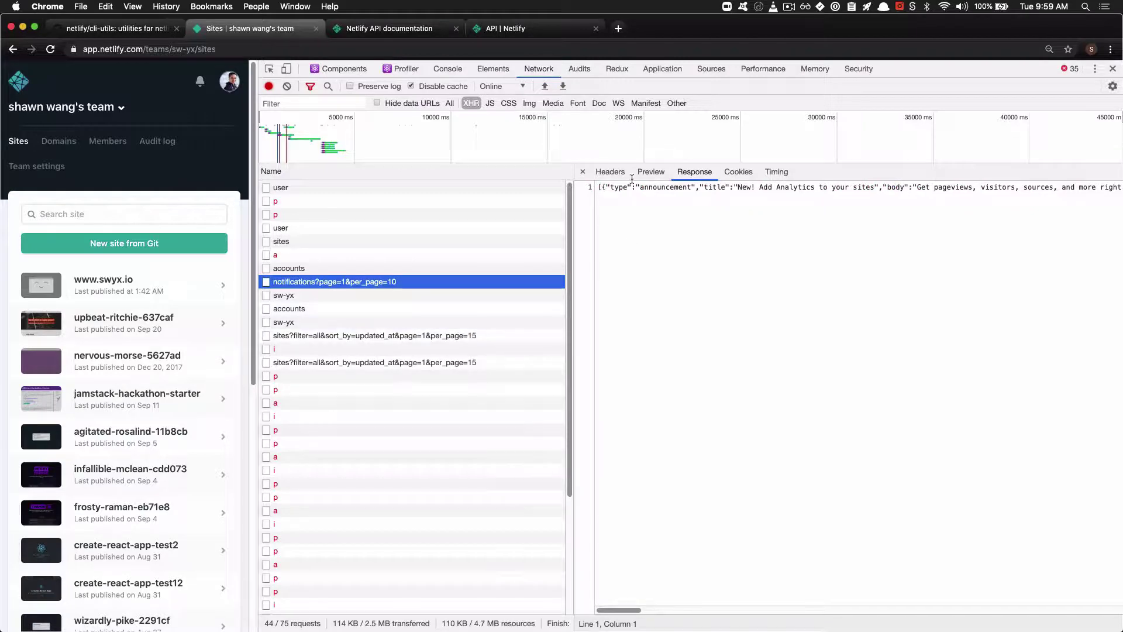
Inspect the notifications headers, then the master-branch deploys and deploy-previews requests
click(610, 171)
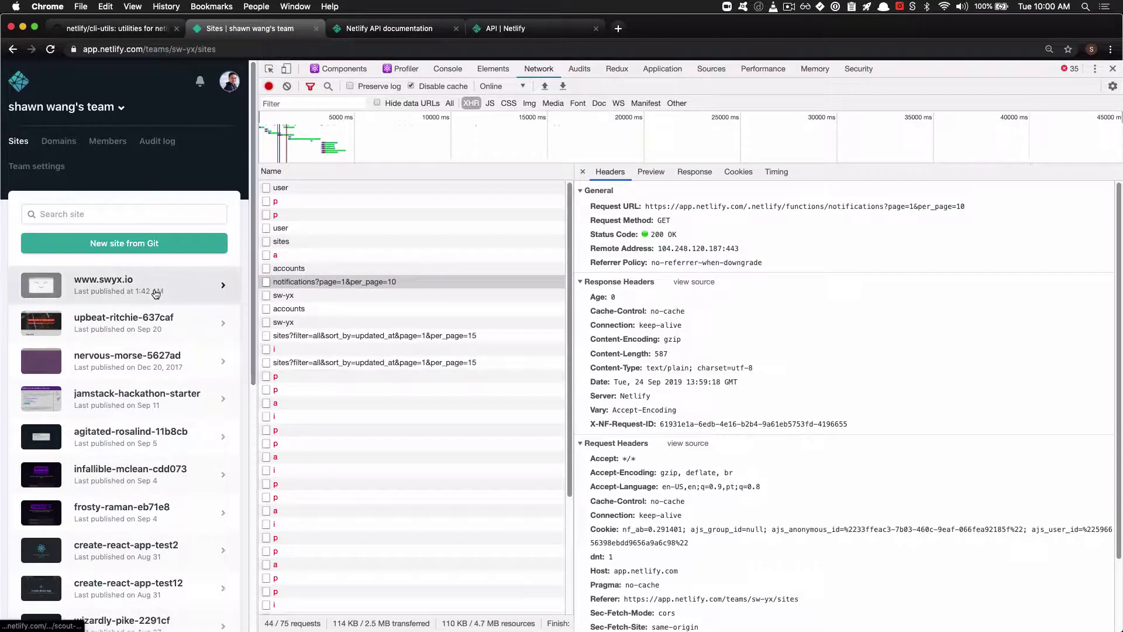
scroll(209, 400, down, 5)
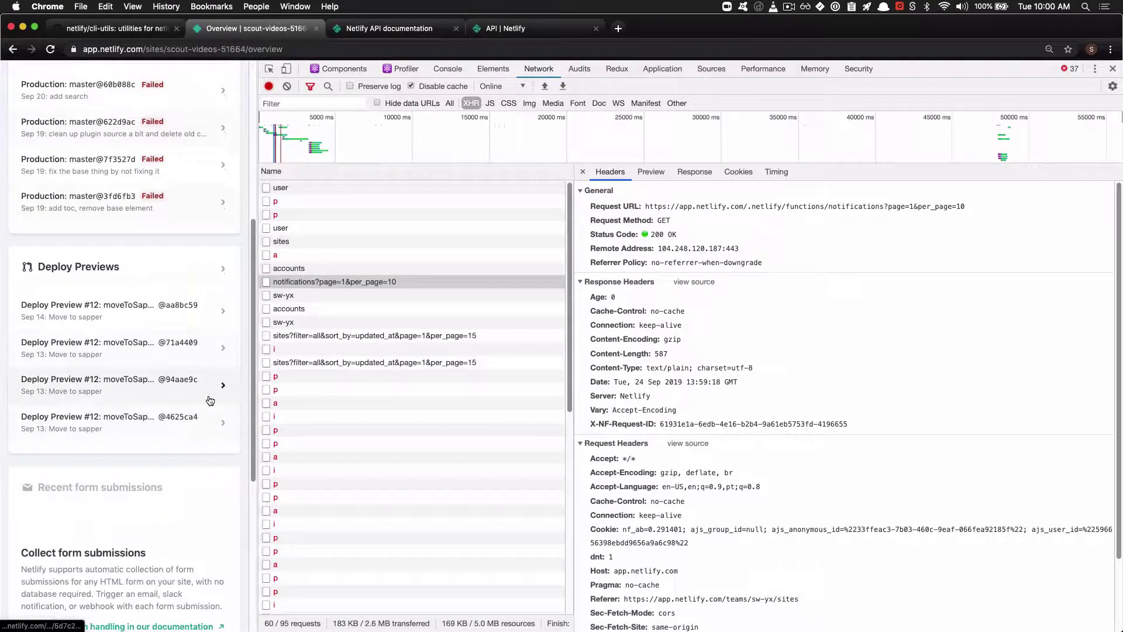
scroll(438, 357, down, 10)
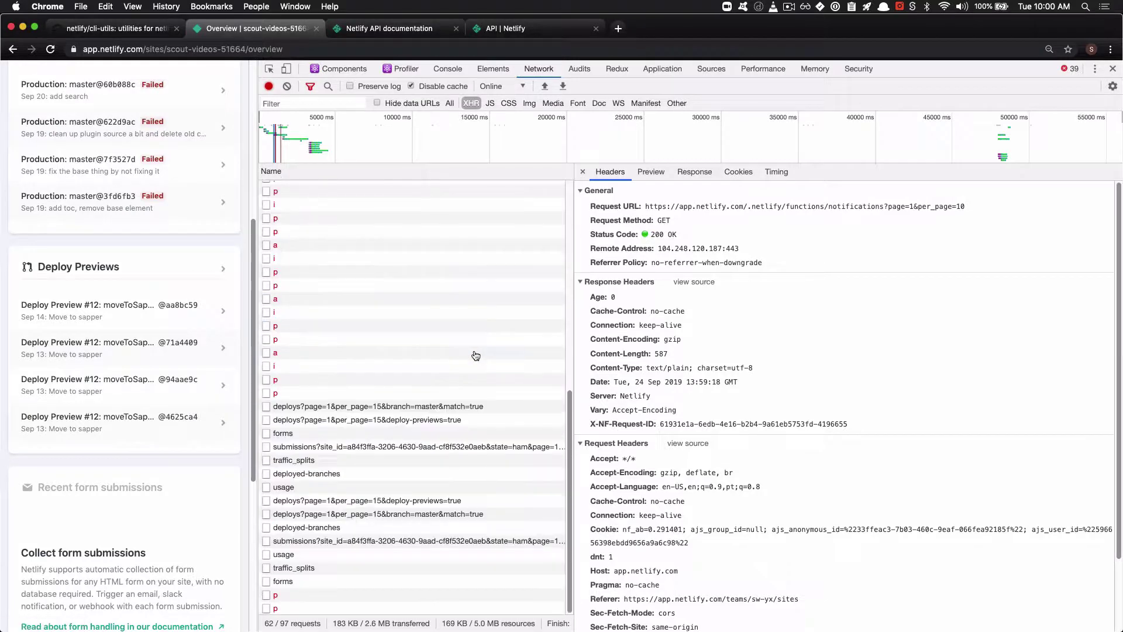
click(450, 407)
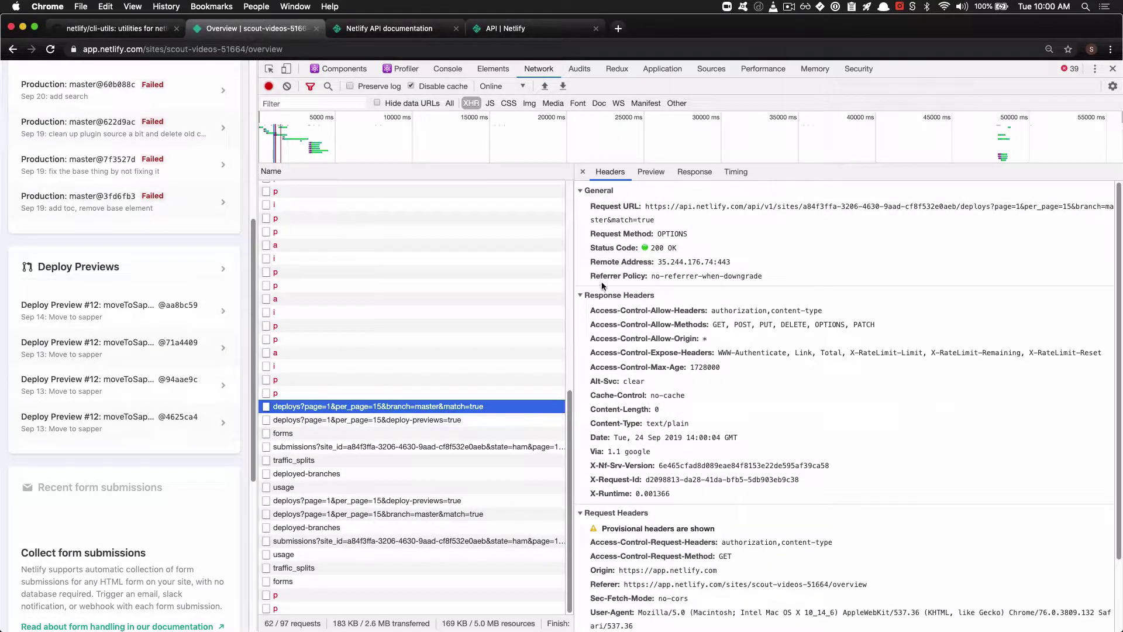
click(459, 429)
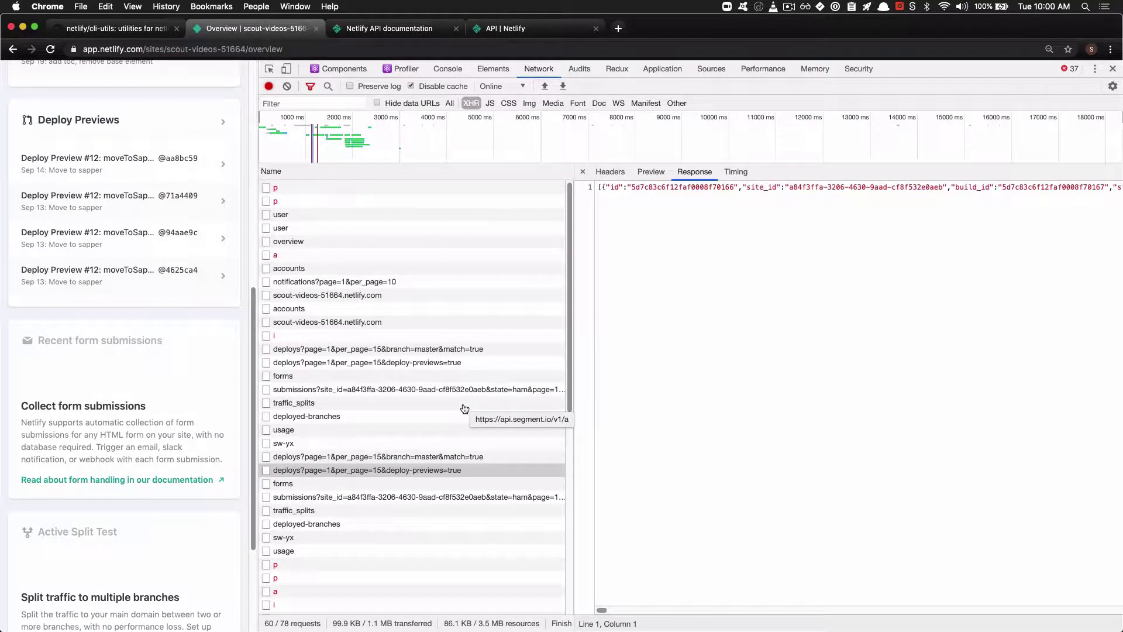
scroll(717, 290, right, 10)
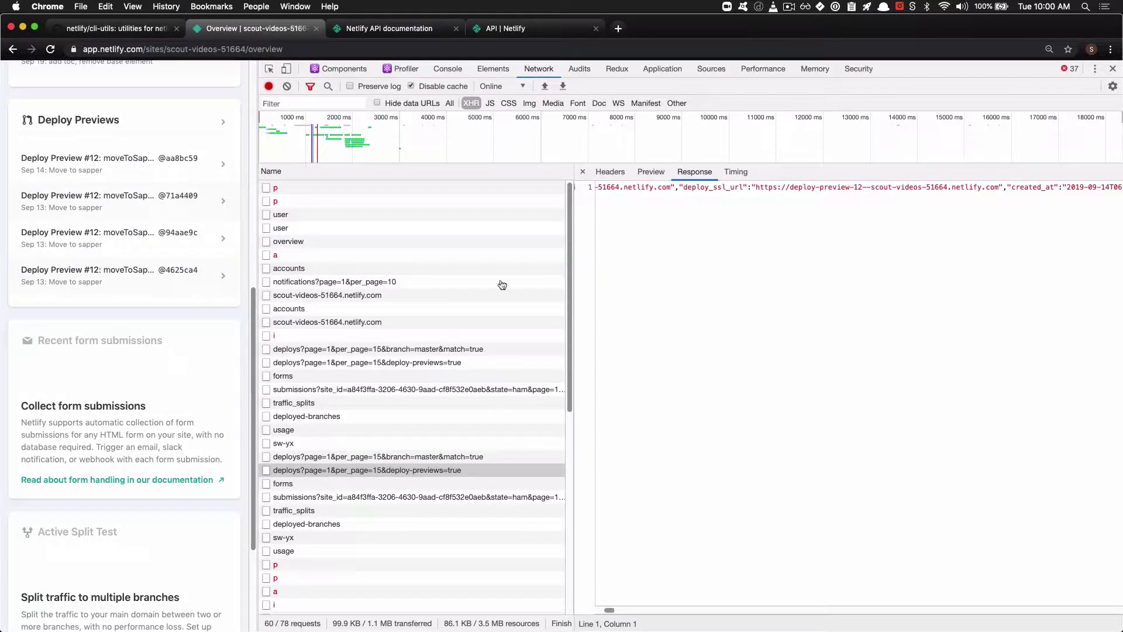
scroll(170, 433, down, 2)
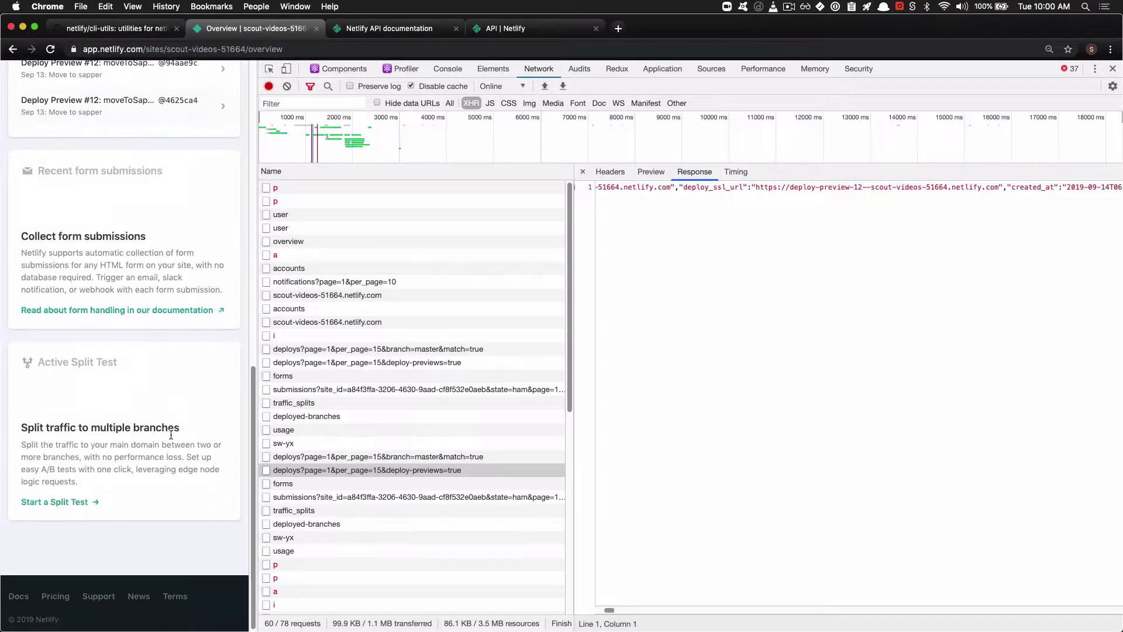
scroll(170, 433, up, 10)
Inspect the forms, form submissions and user account requests, showing the account request's headers
click(360, 484)
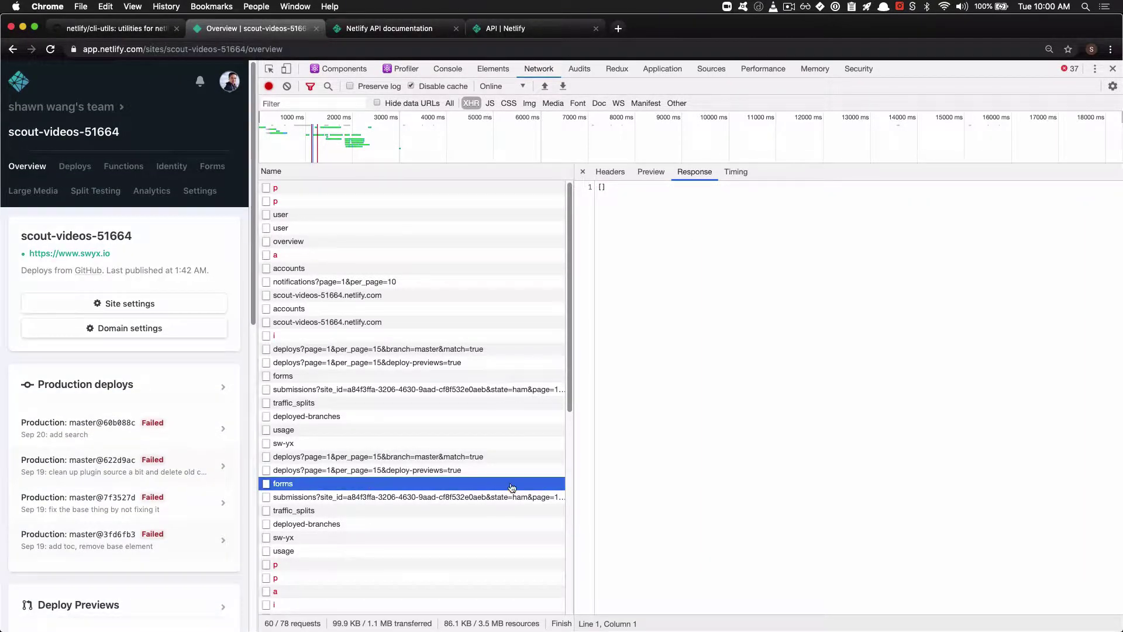
click(465, 497)
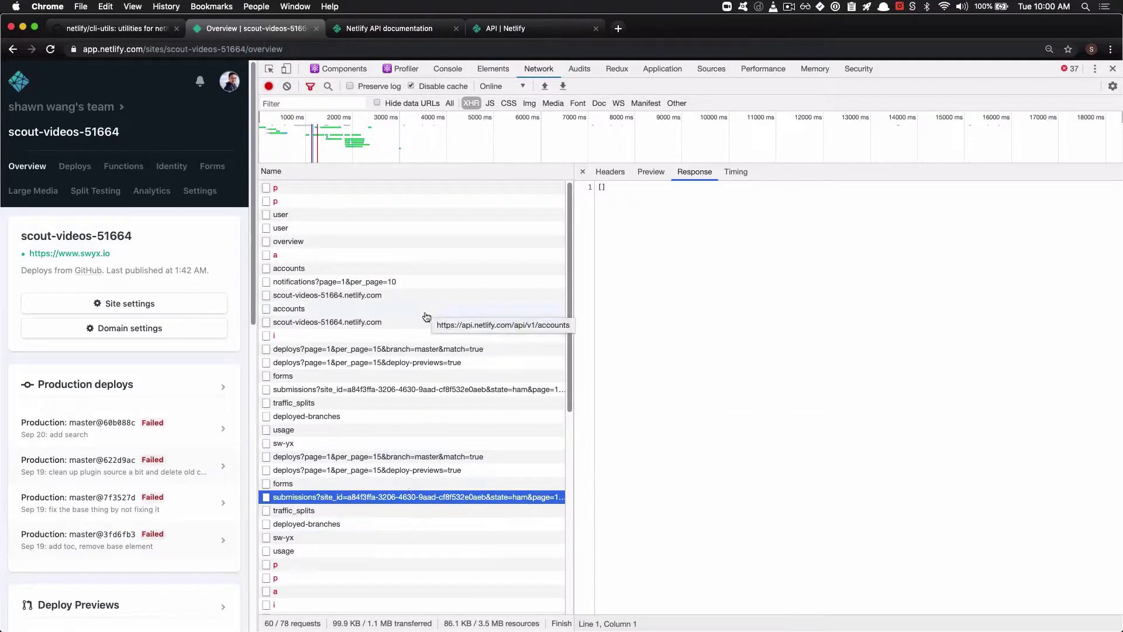
click(395, 538)
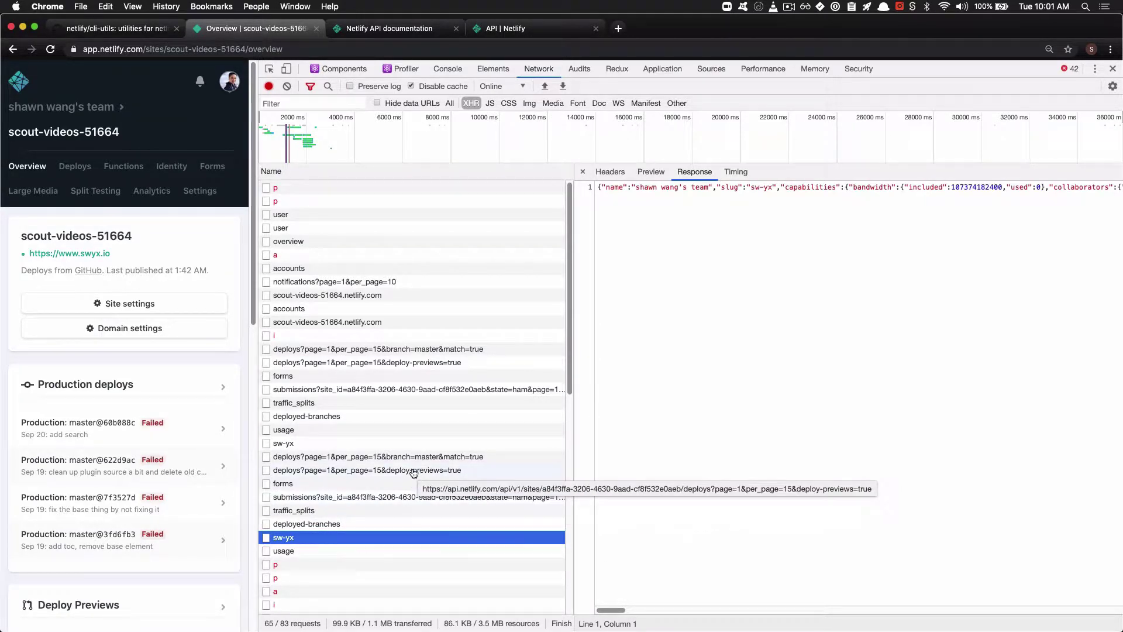
click(610, 171)
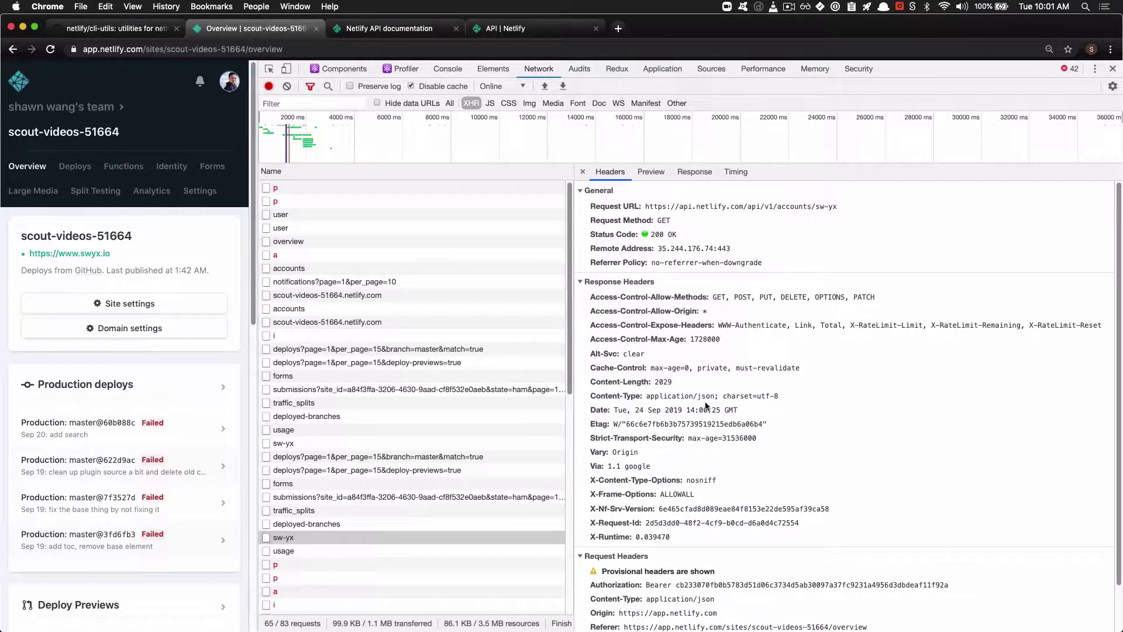
Select the Bearer authorization token in the account headers and snap Chrome to the right half
scroll(706, 406, down, 2)
drag(643, 535, 888, 536)
double_click(886, 535)
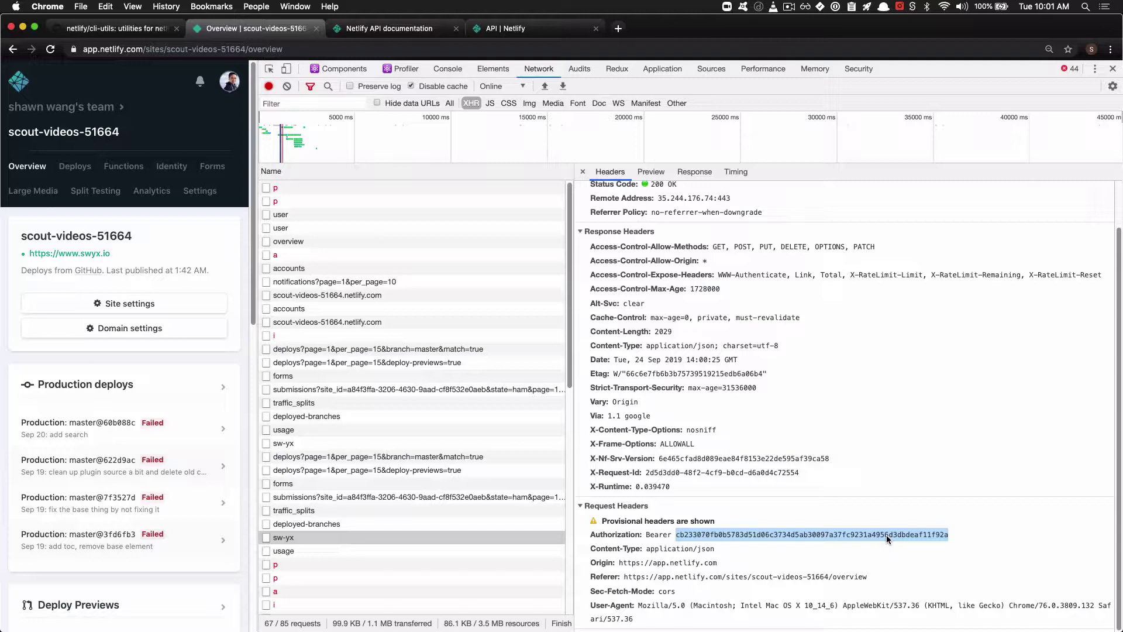
key(super+alt+Right)
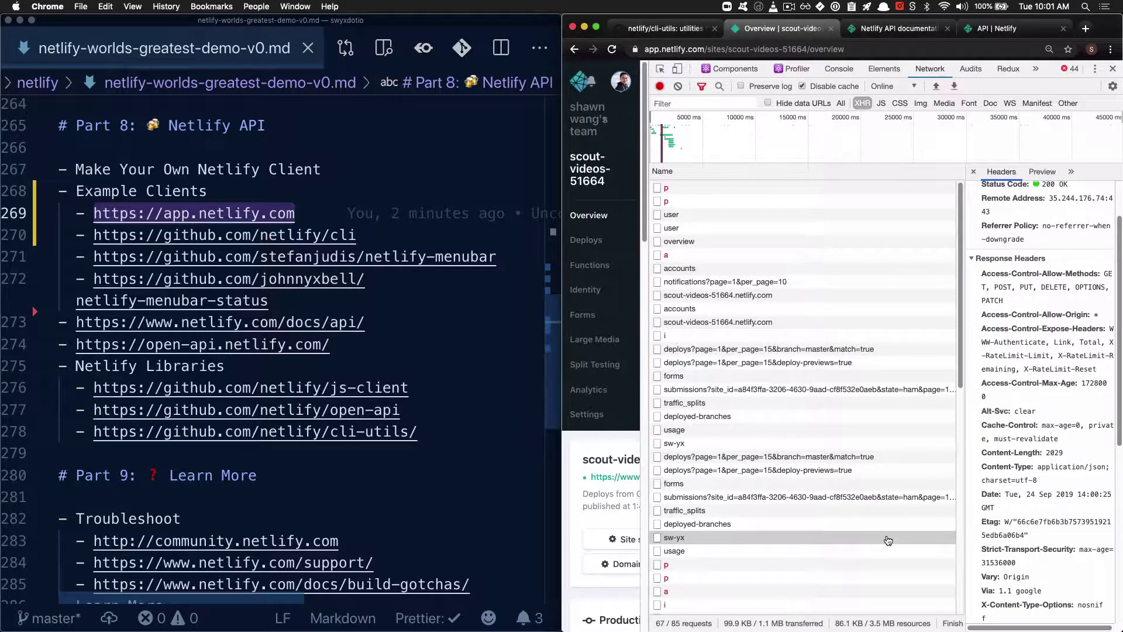
Close DevTools, bring up the REST API docs widened, and highlight the Go and JS clients text
key(super+alt+i)
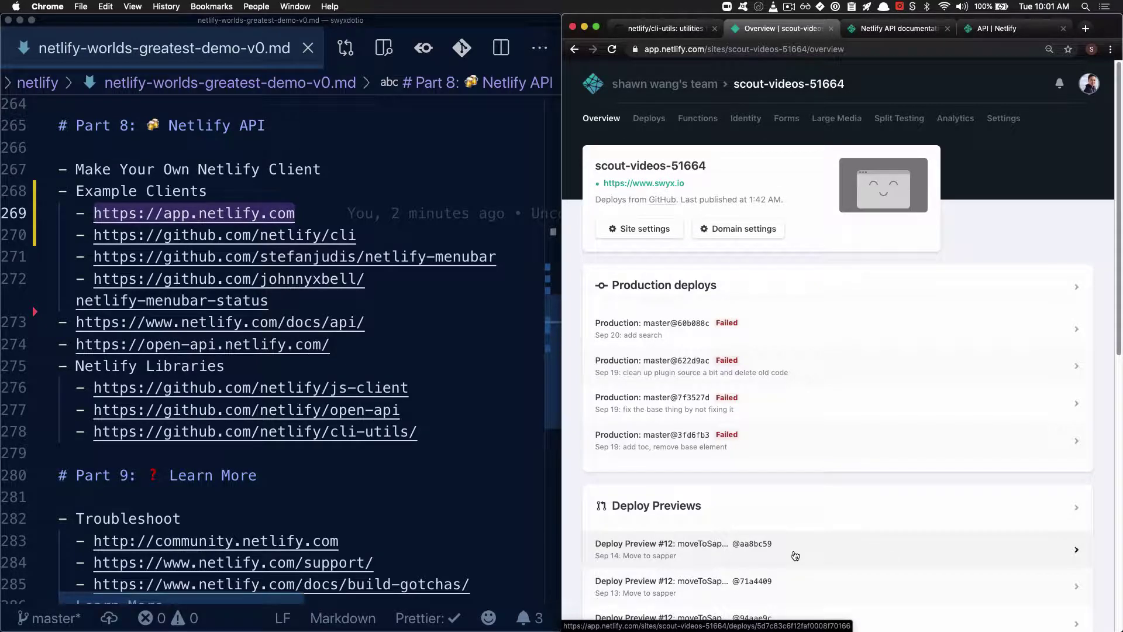
click(889, 31)
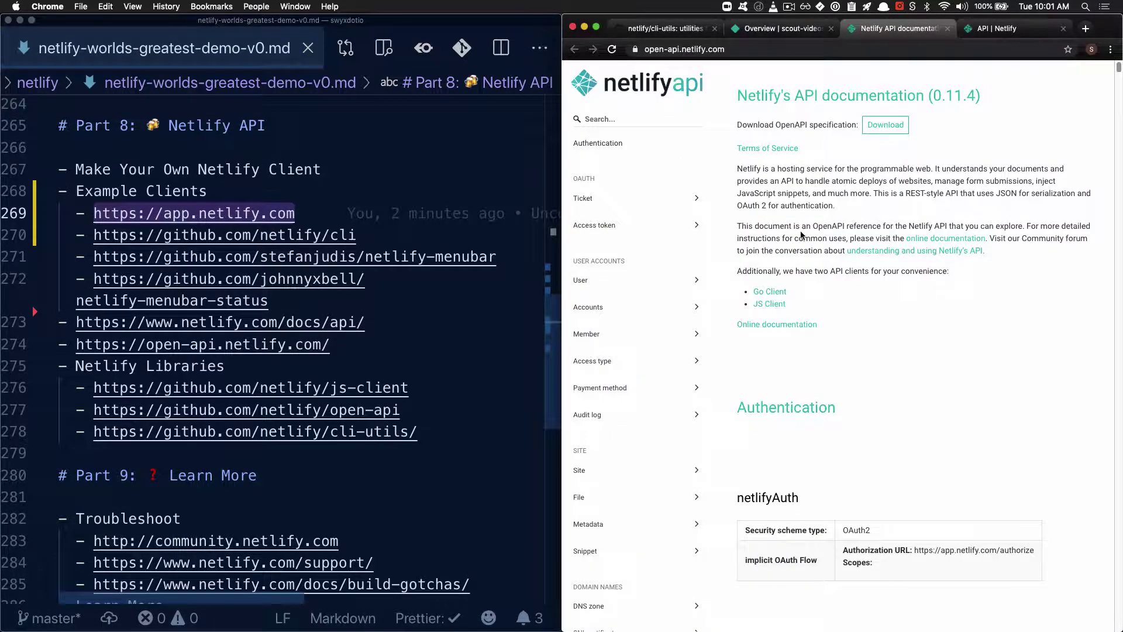
click(979, 36)
key(ctrl+alt+t)
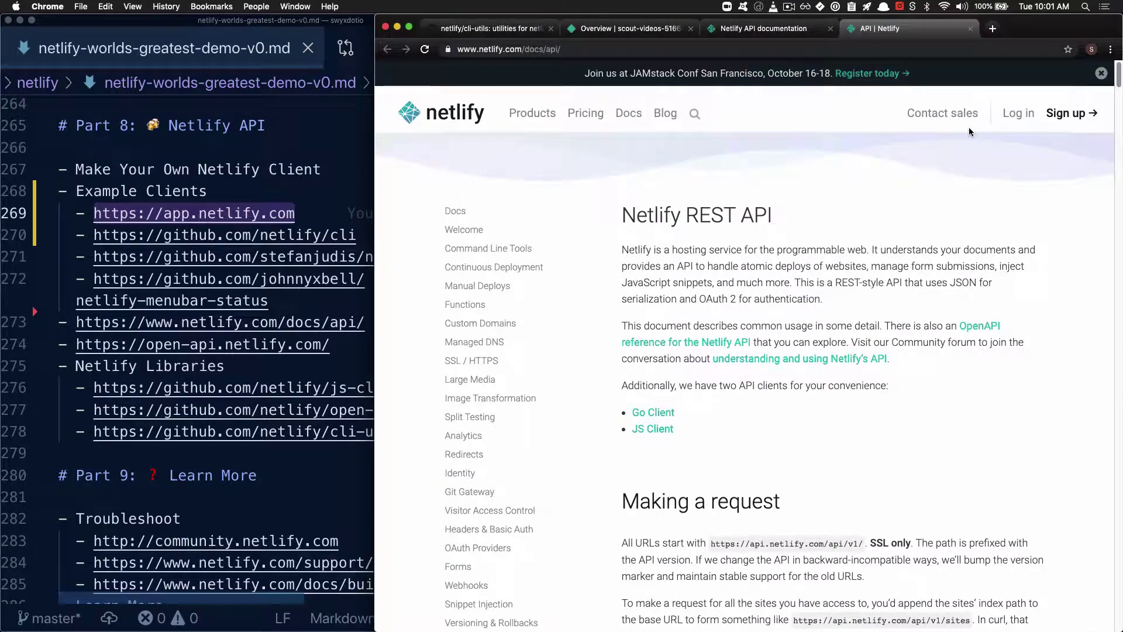
scroll(484, 507, down, 15)
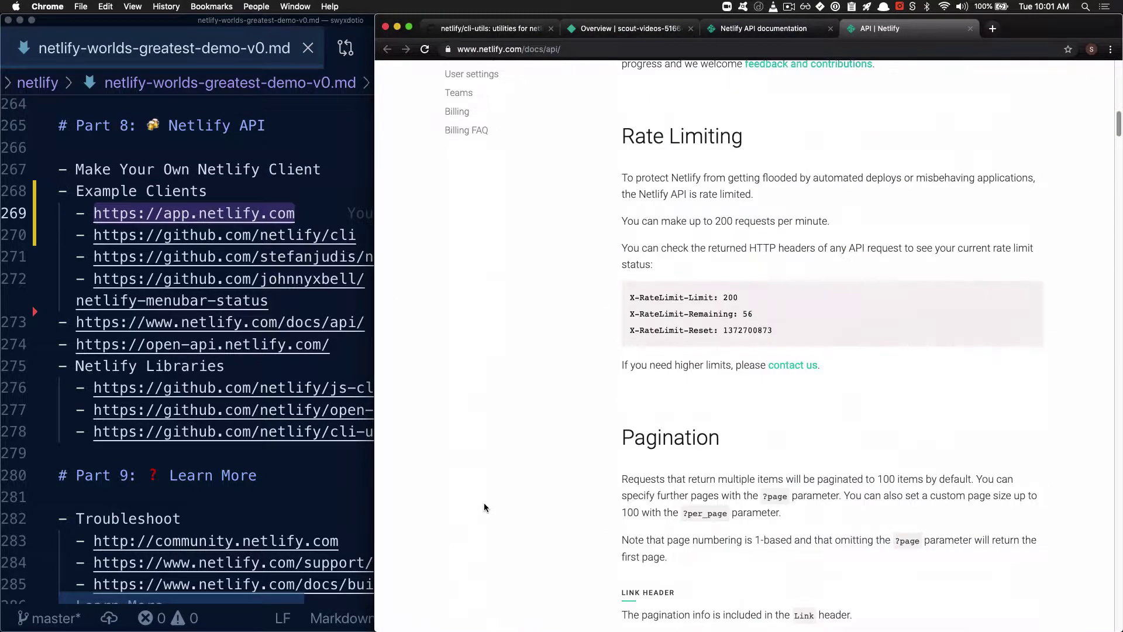
scroll(483, 506, up, 15)
drag(679, 344, 746, 396)
click(745, 397)
Read down to the GET /api/v1/submissions endpoint and highlight its example submission JSON
scroll(759, 457, down, 5)
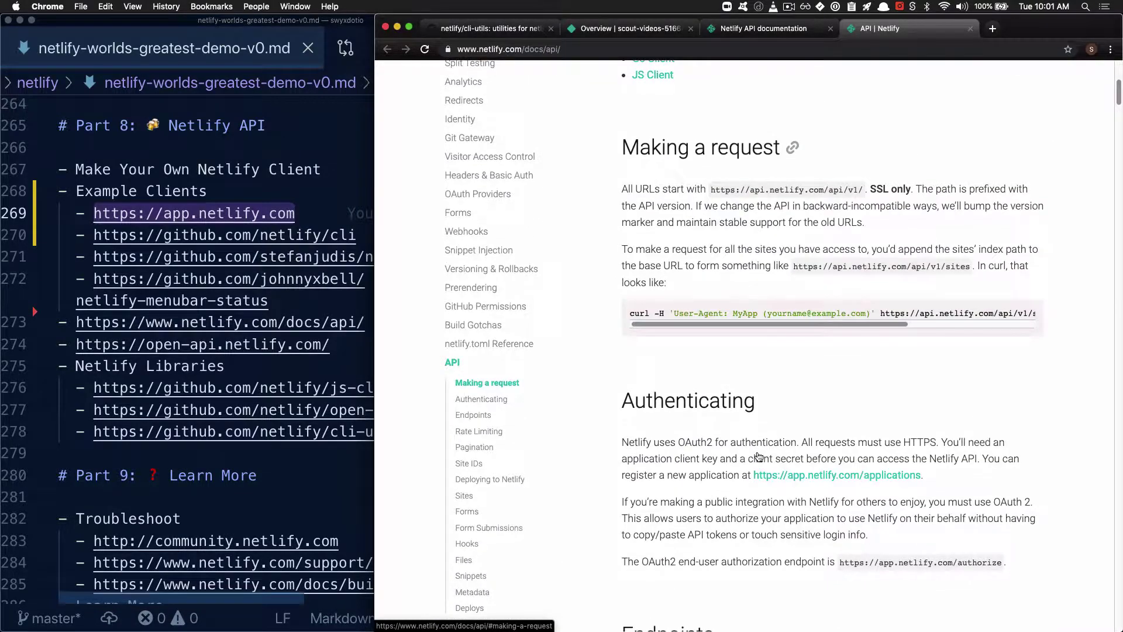
scroll(759, 457, down, 10)
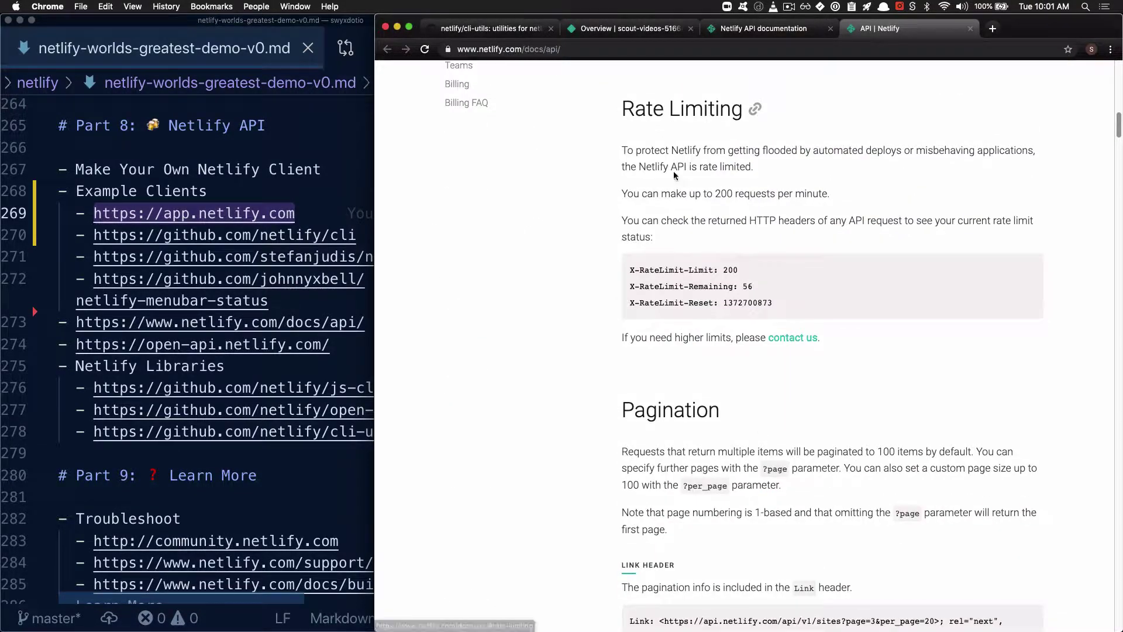
scroll(692, 267, down, 15)
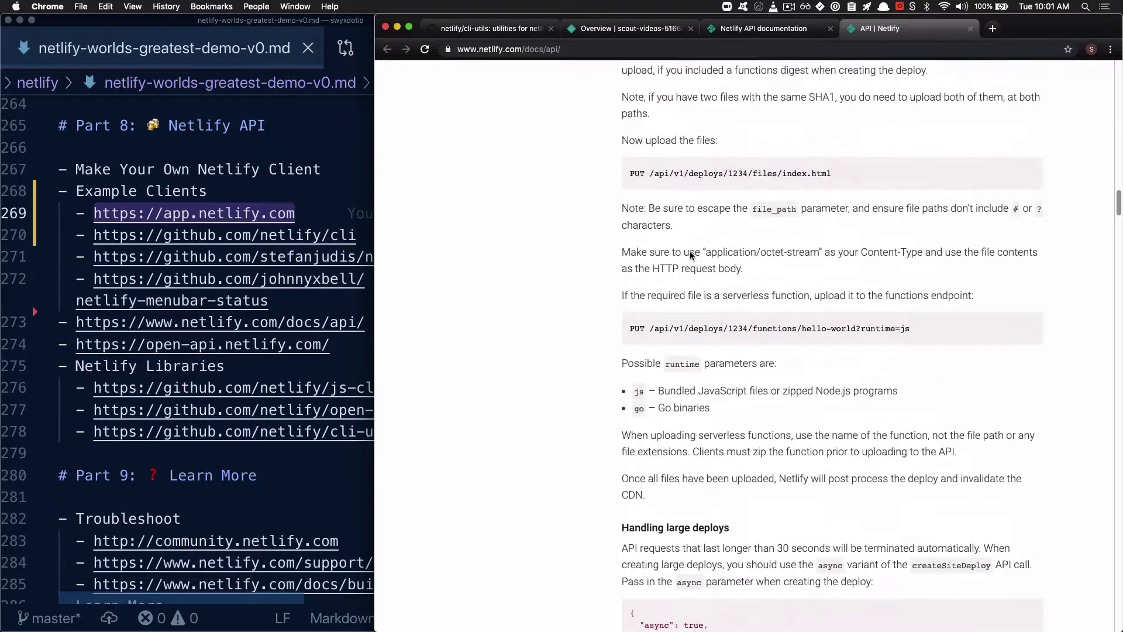
scroll(690, 255, up, 10)
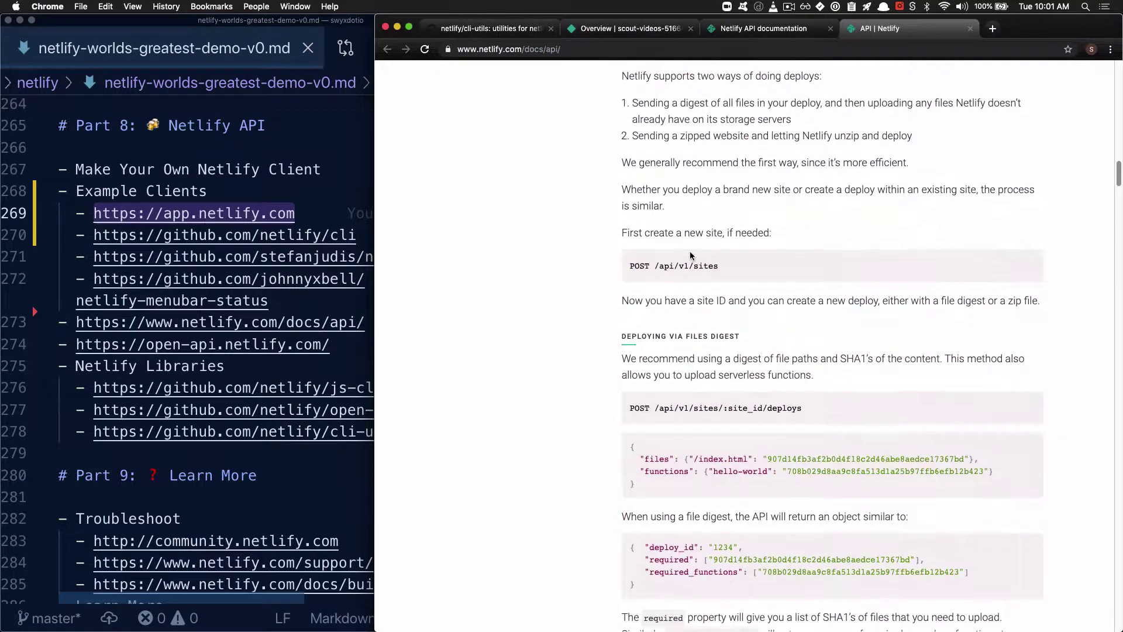
scroll(690, 255, down, 3)
scroll(691, 256, up, 8)
scroll(691, 256, down, 15)
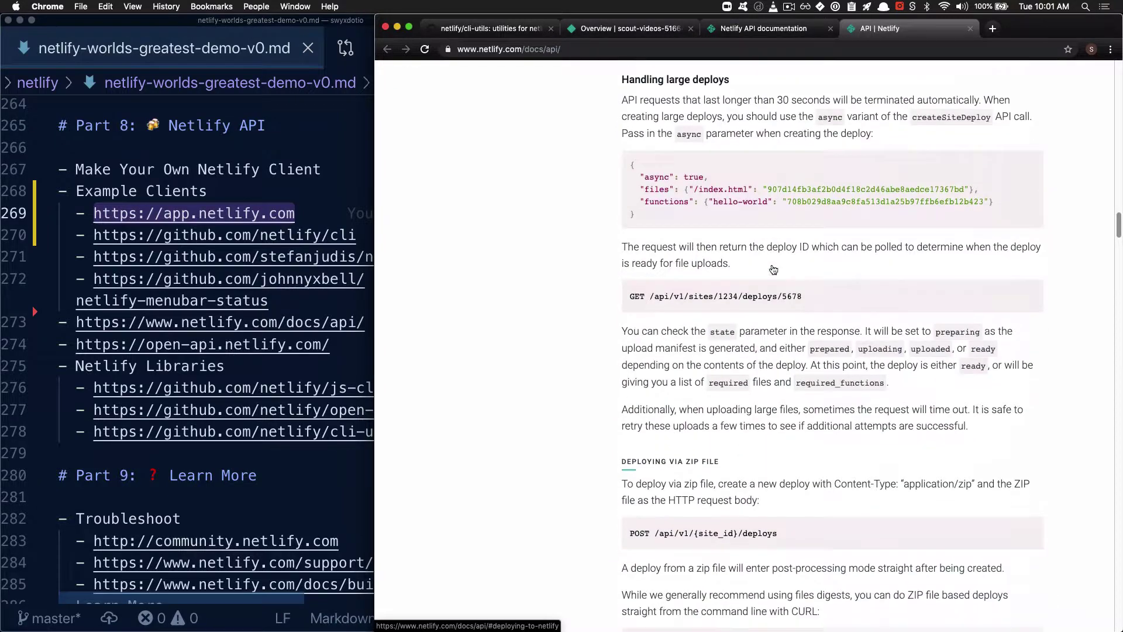
scroll(773, 269, down, 5)
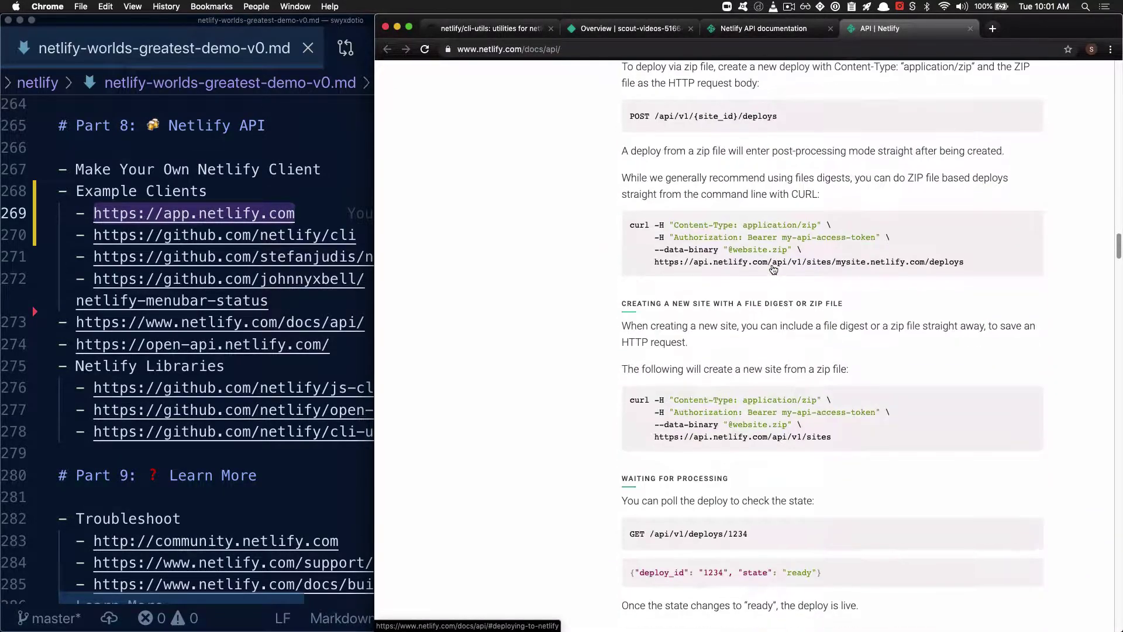
scroll(773, 269, down, 4)
scroll(773, 269, down, 3)
scroll(773, 269, down, 20)
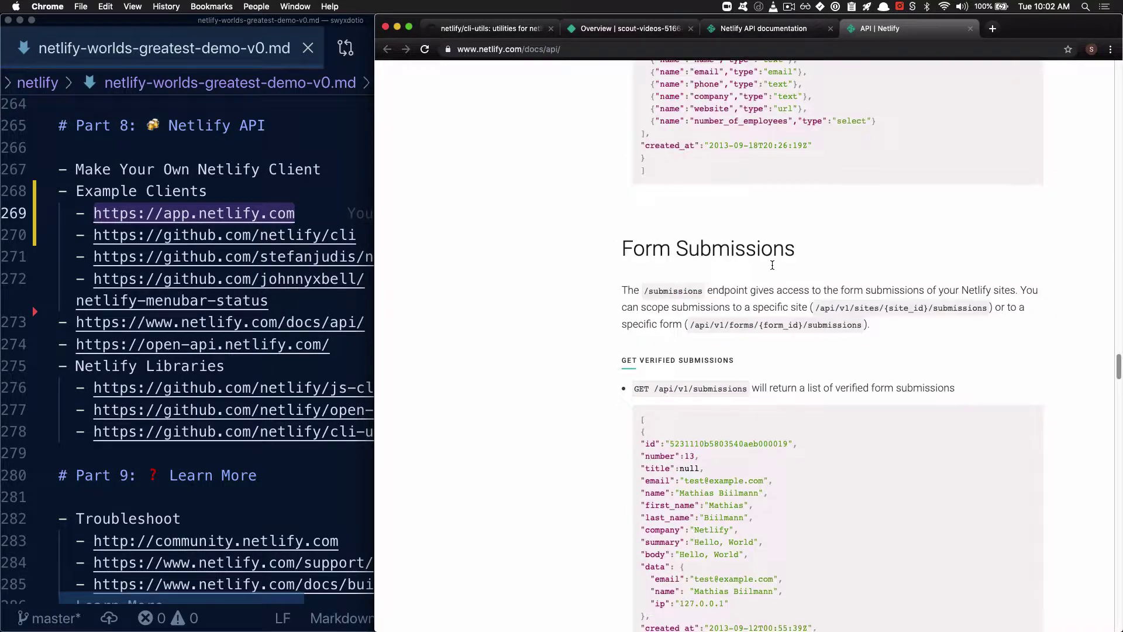
scroll(772, 265, down, 1)
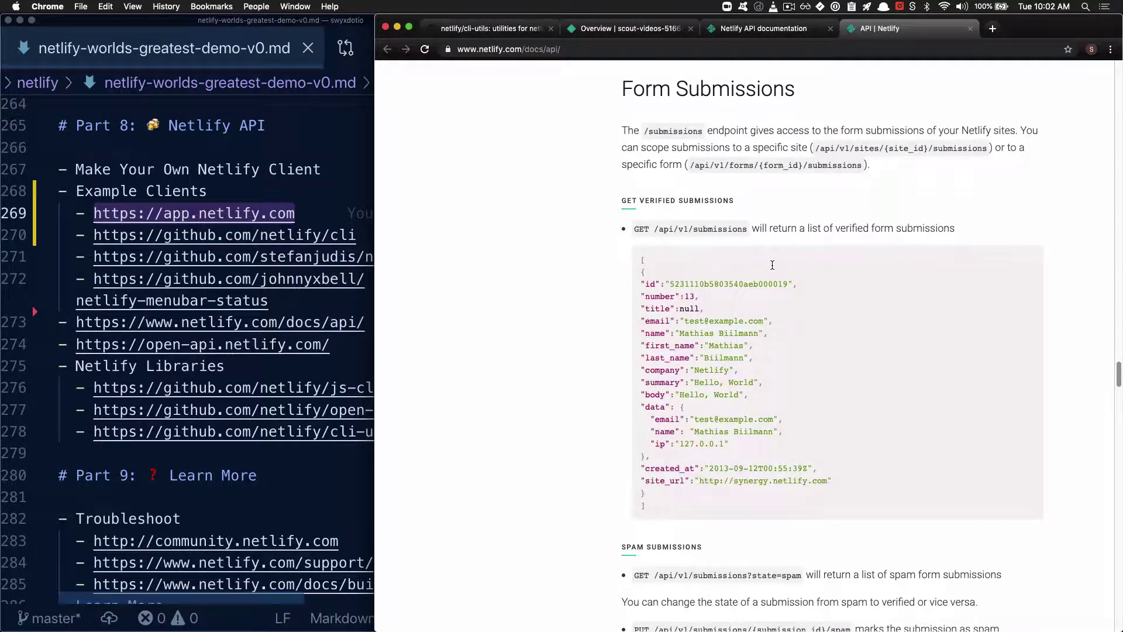
drag(639, 226, 732, 230)
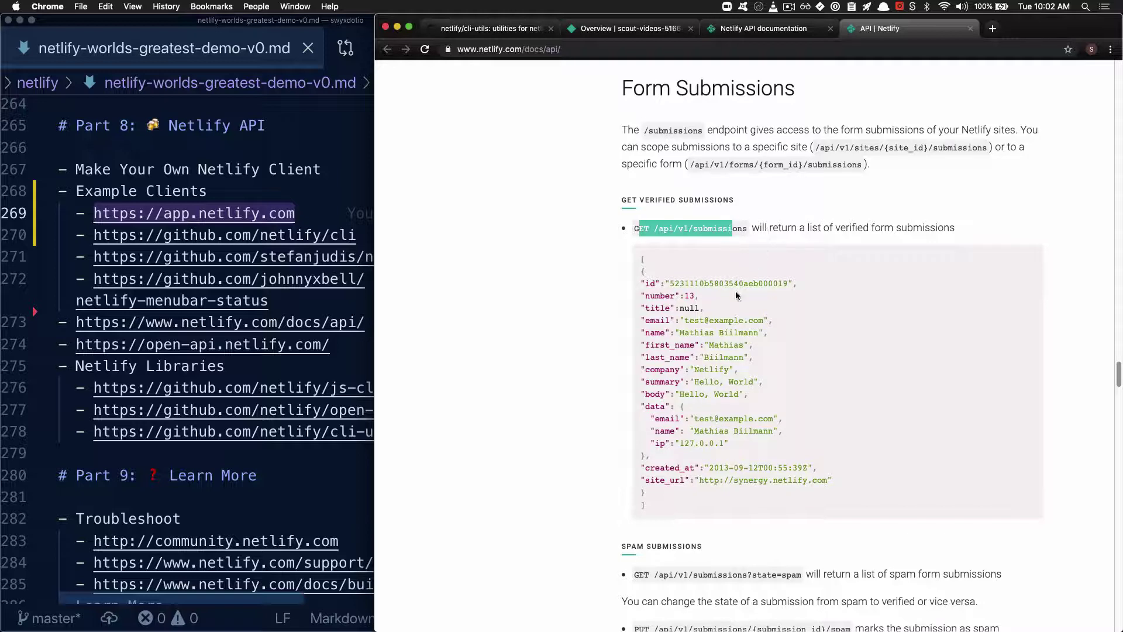
drag(696, 283, 808, 476)
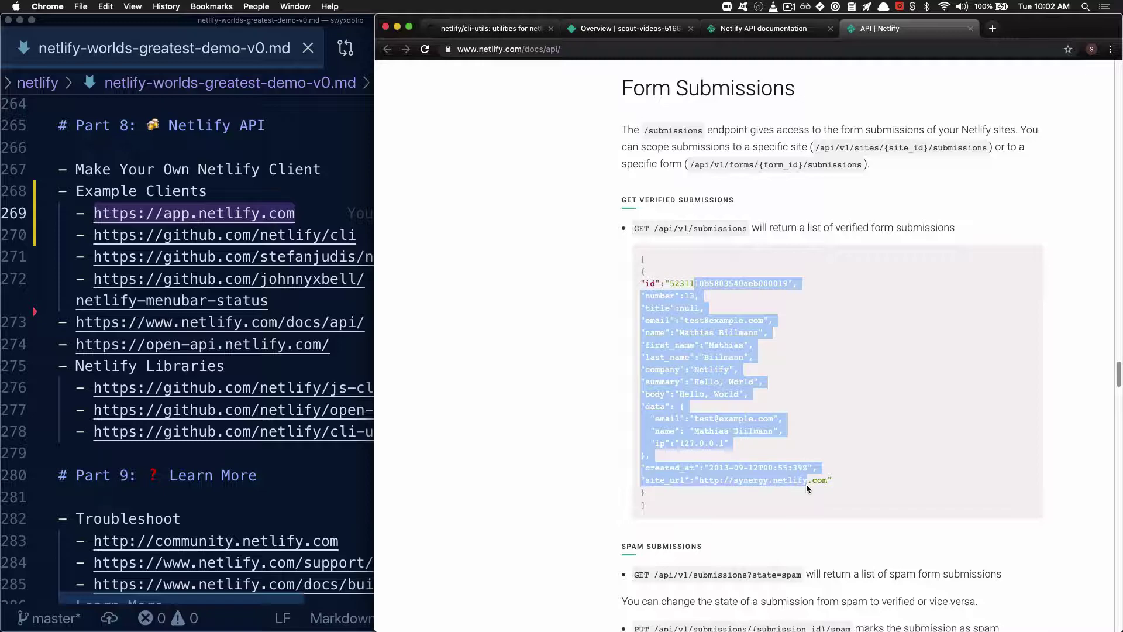
Highlight the hooks endpoint description and the atomic deploys explanation under Files
scroll(806, 483, down, 12)
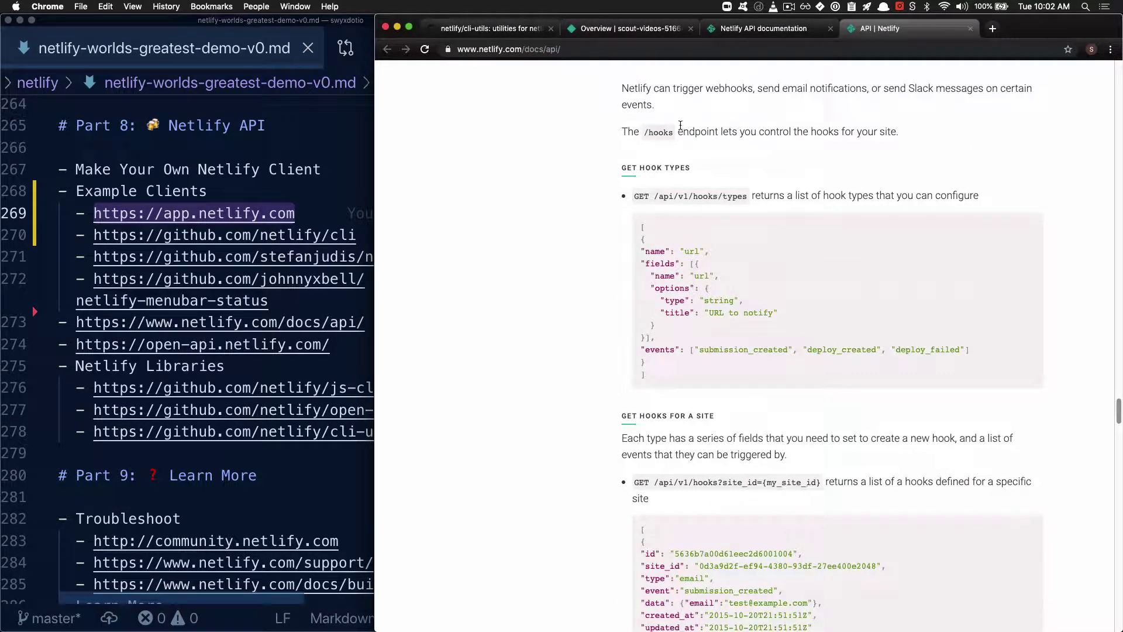
drag(679, 122, 826, 425)
click(827, 425)
scroll(827, 426, down, 7)
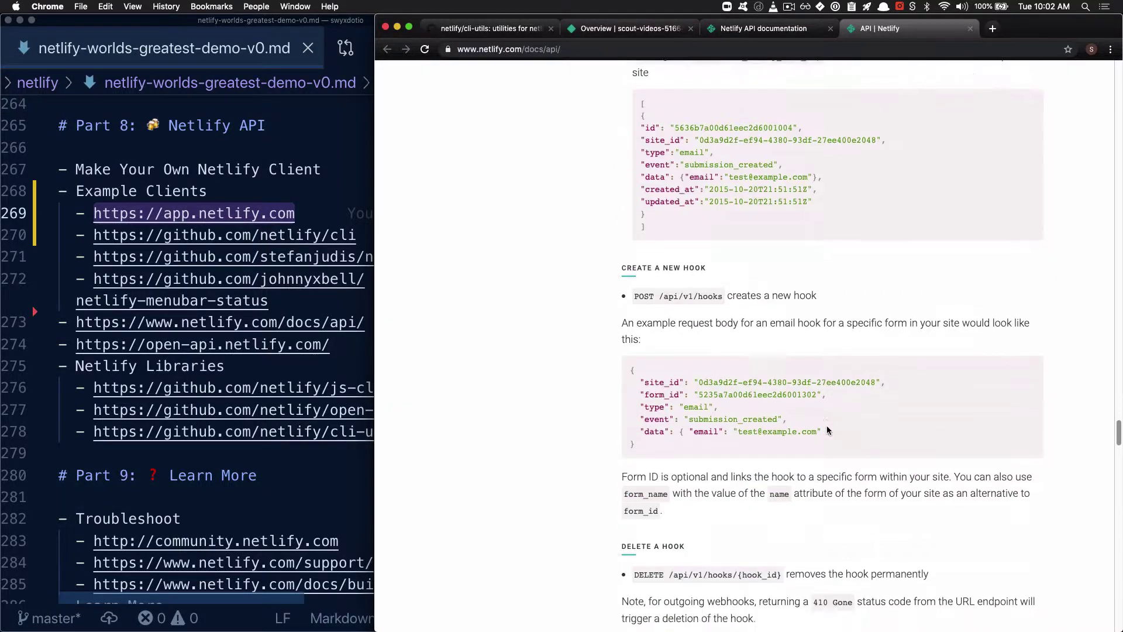
scroll(827, 426, down, 9)
drag(646, 295, 827, 449)
click(813, 371)
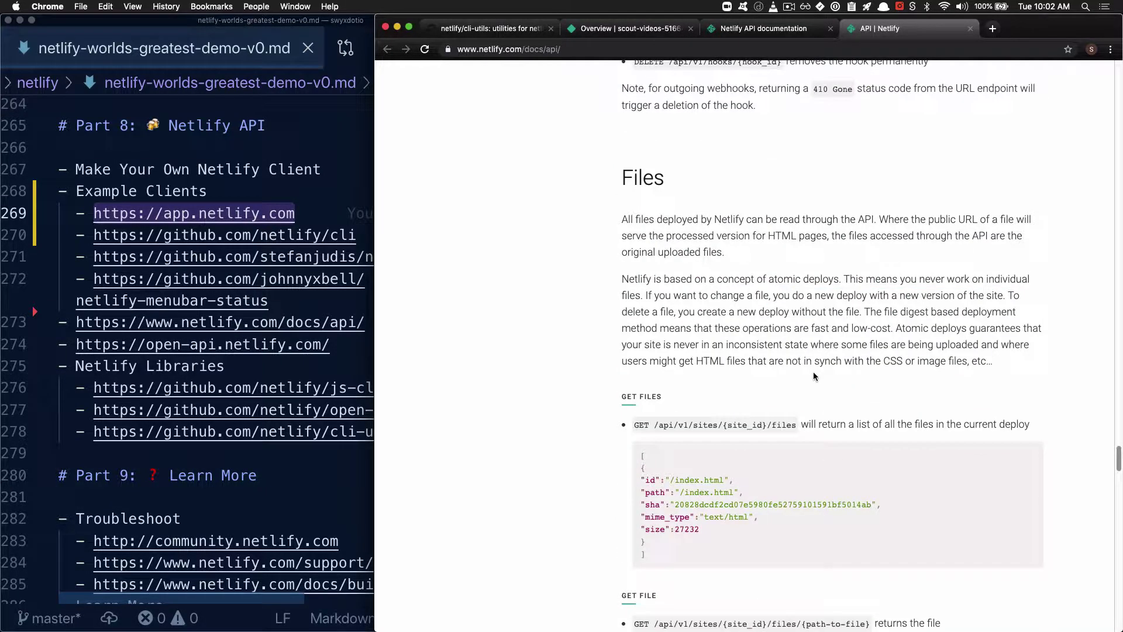
Return to the introduction and highlight 'REST API' in the heading
scroll(780, 275, down, 4)
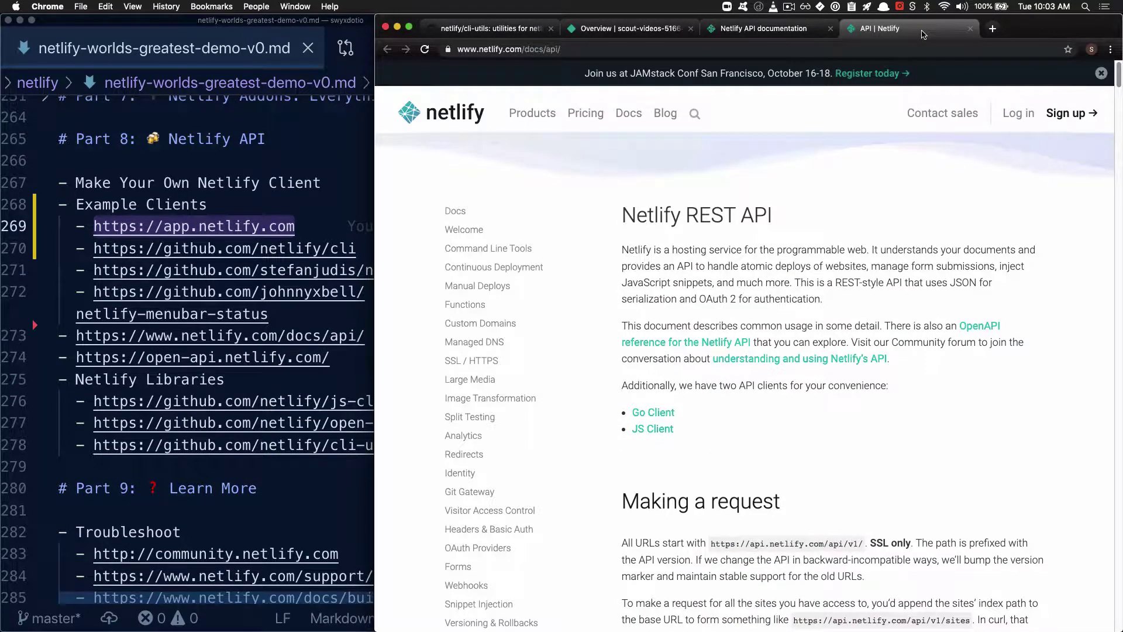
drag(687, 220, 801, 296)
click(790, 267)
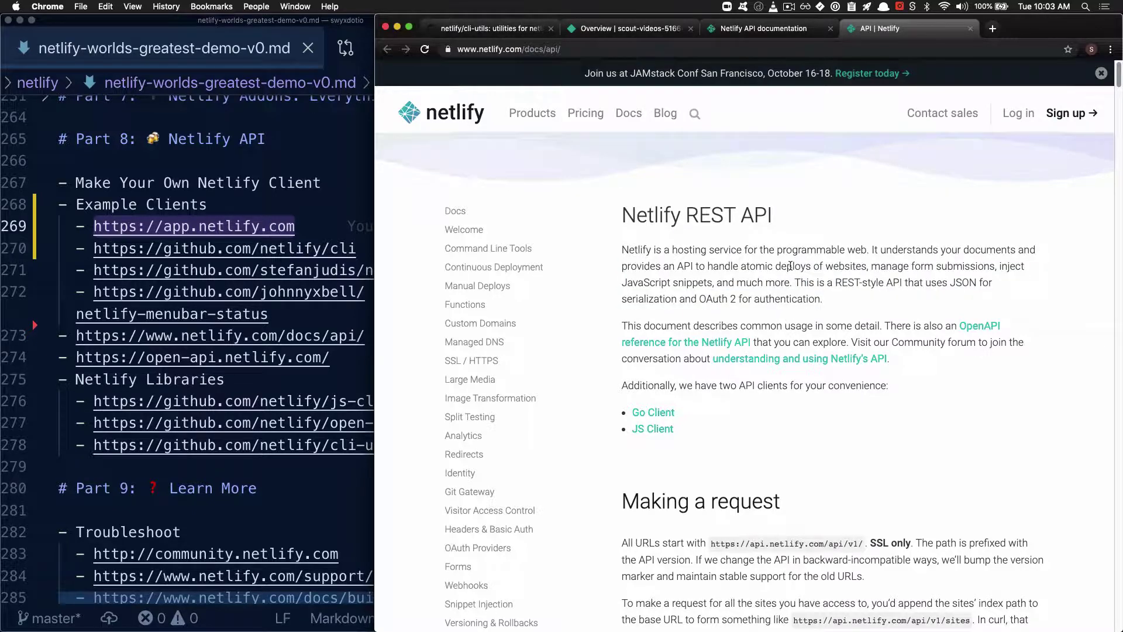
Expand File in the OpenAPI reference, toggle default and 200 response samples, and reach uploadDeployFile
click(750, 35)
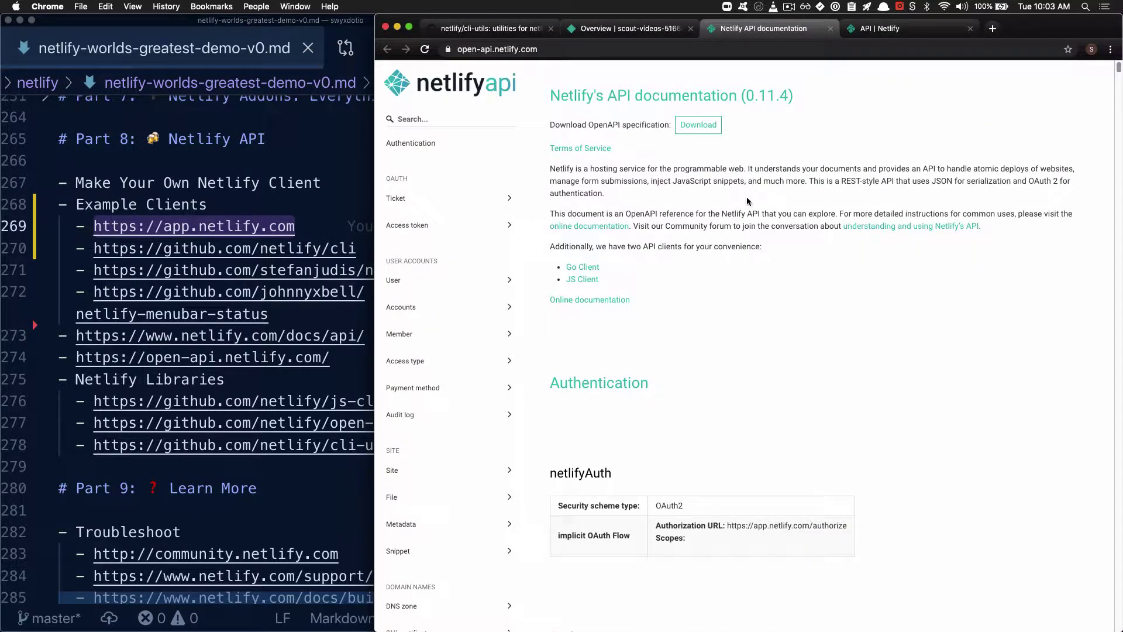
scroll(460, 359, down, 5)
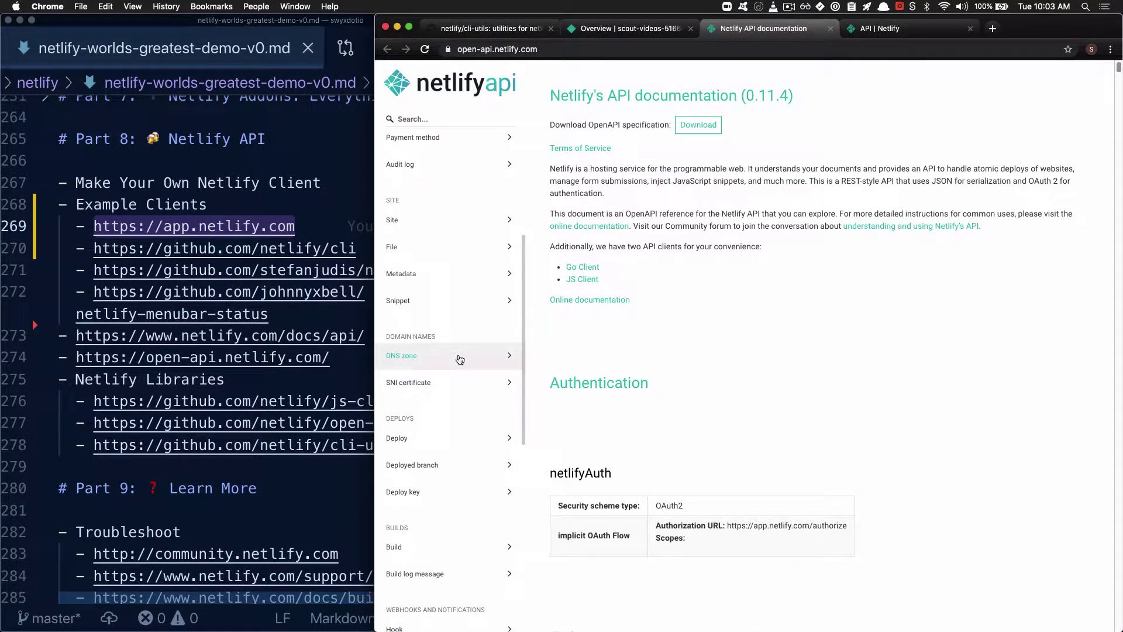
click(460, 248)
scroll(755, 319, down, 3)
scroll(754, 322, up, 3)
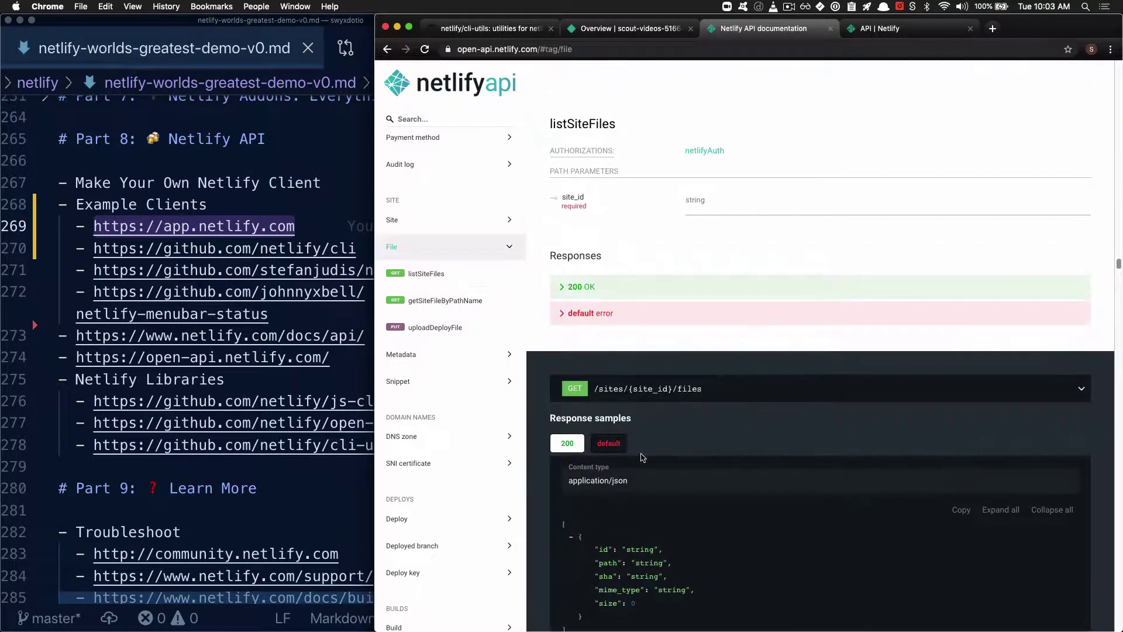
click(608, 443)
click(568, 443)
scroll(670, 437, down, 10)
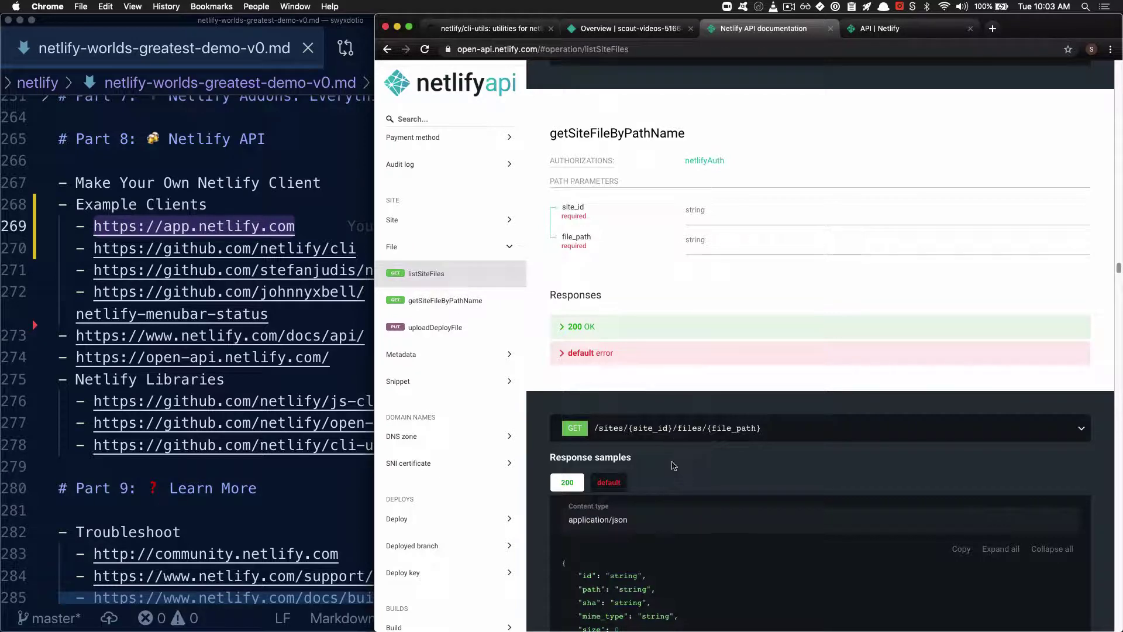
scroll(672, 465, down, 10)
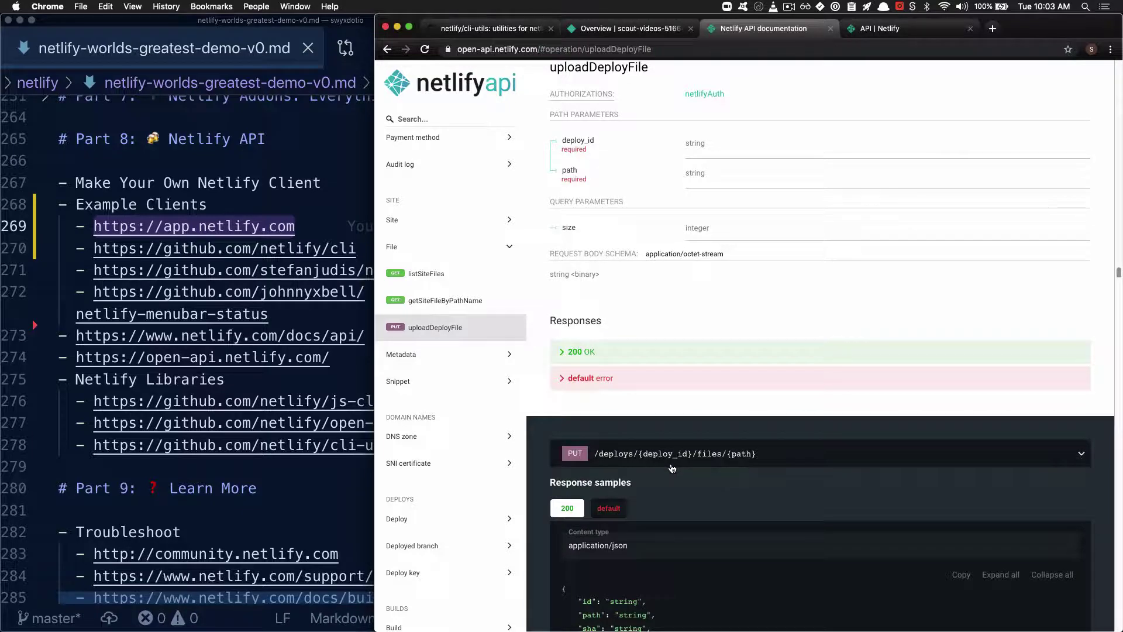
Open github.com/netlify/cli from the notes, skim the README, and browse into src/commands
click(260, 335)
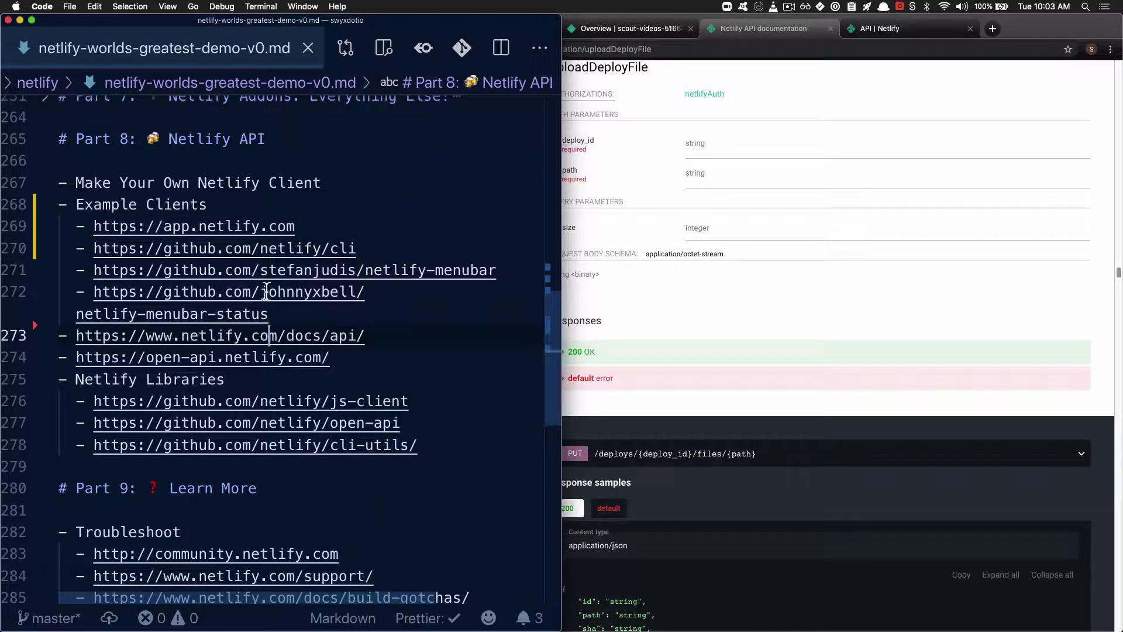
super+click(252, 248)
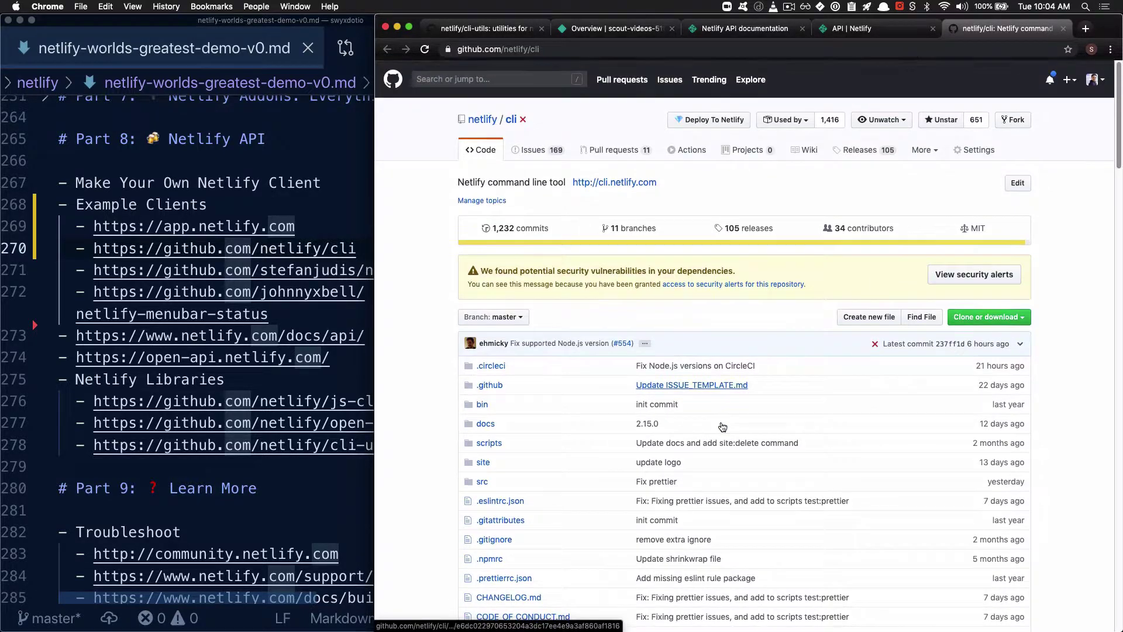
scroll(722, 427, down, 6)
scroll(722, 426, down, 12)
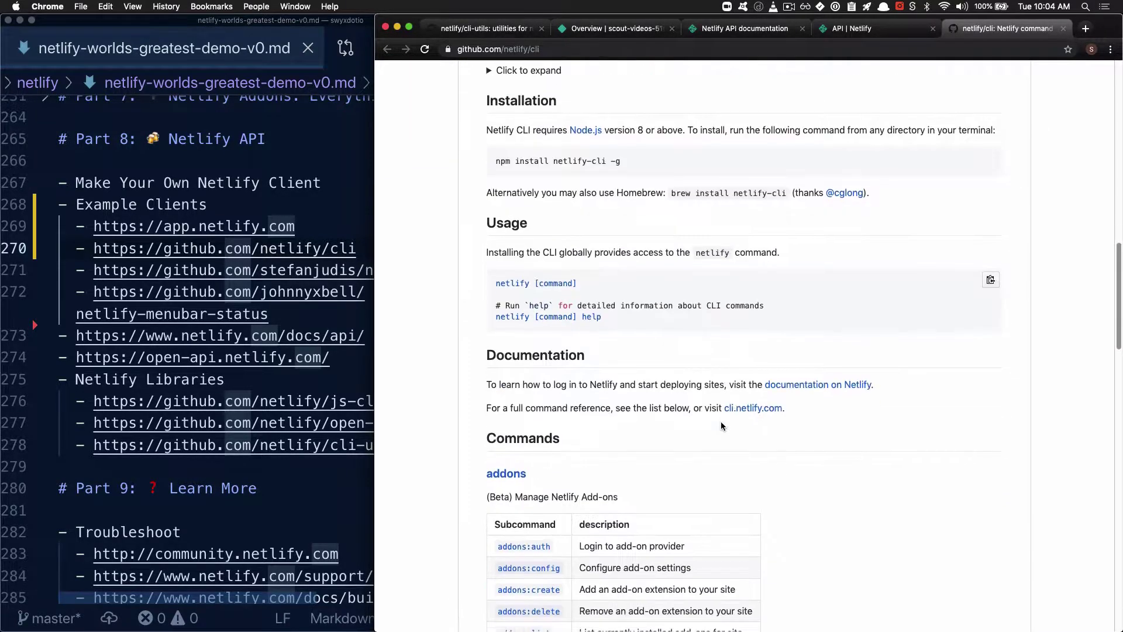
scroll(721, 422, down, 4)
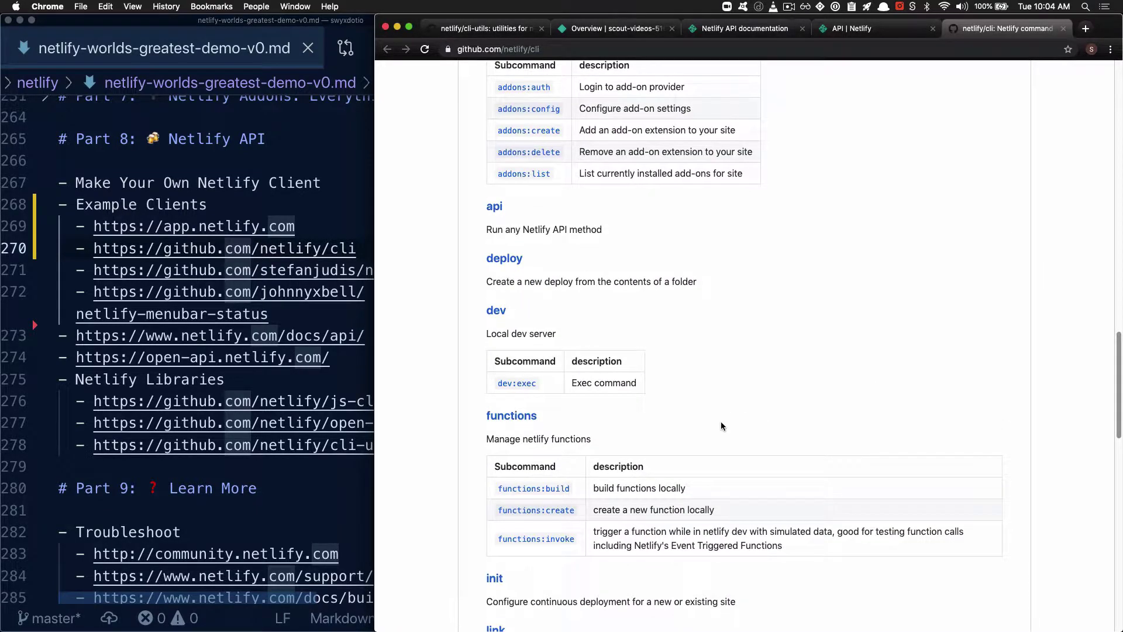
scroll(721, 423, down, 5)
scroll(721, 421, up, 20)
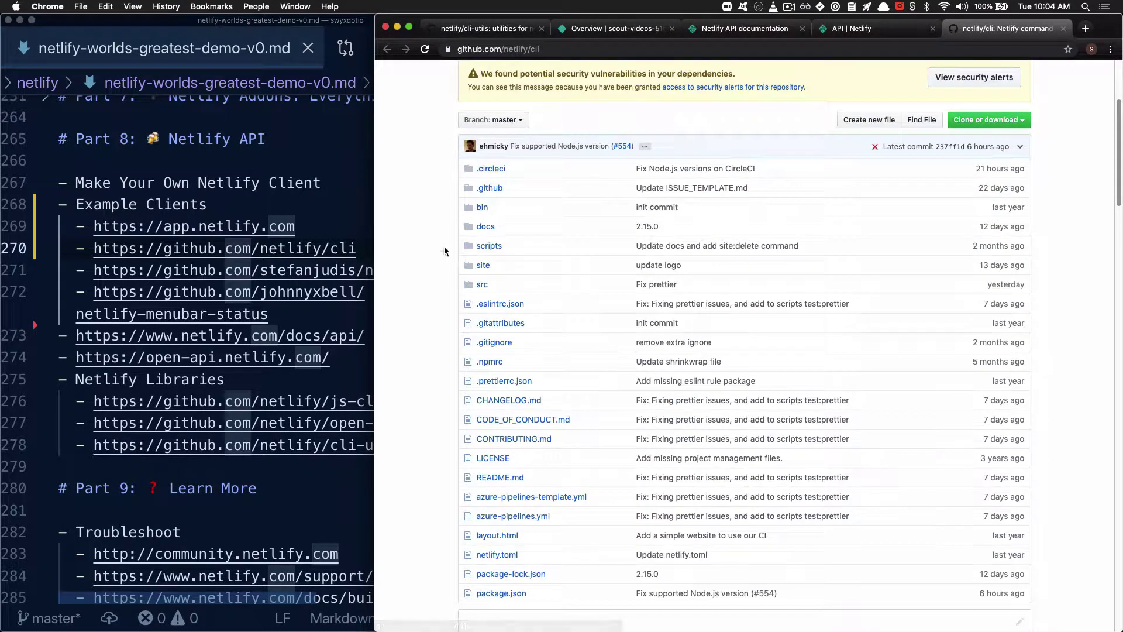
click(485, 286)
click(497, 251)
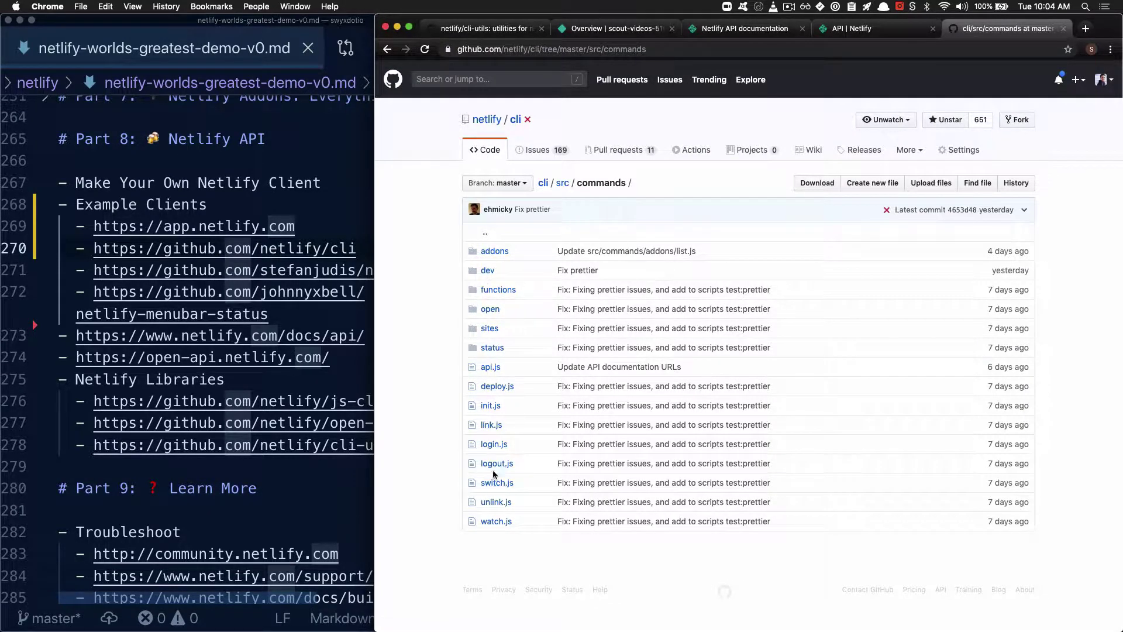
Look at functions/create.js, go back to src/commands, and open deploy.js
click(494, 290)
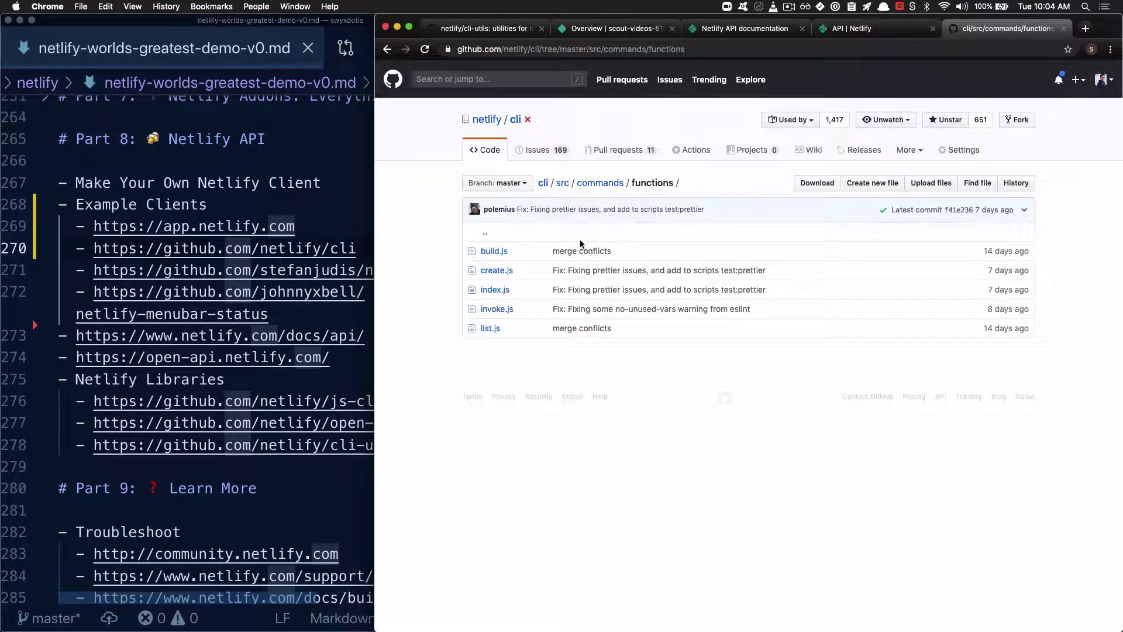
click(507, 273)
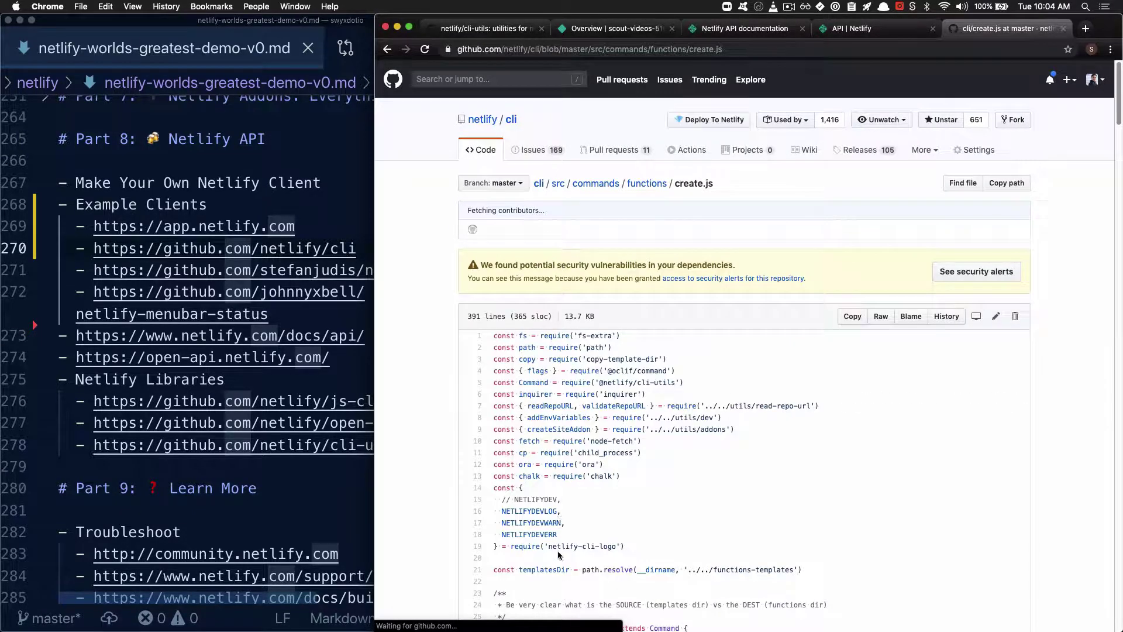
click(387, 49)
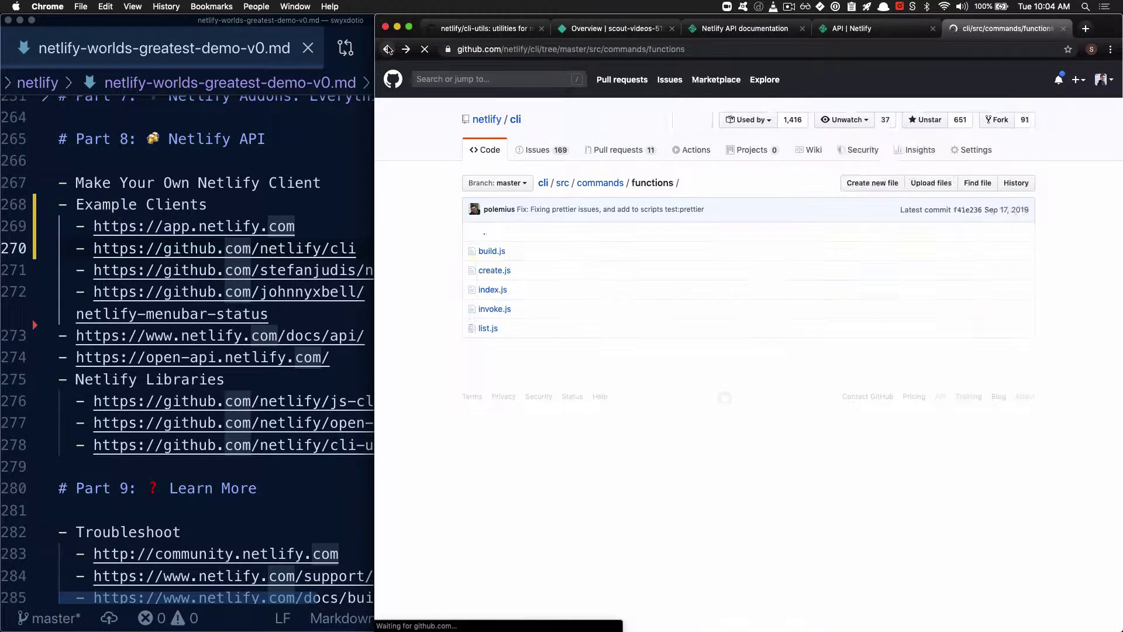
click(388, 49)
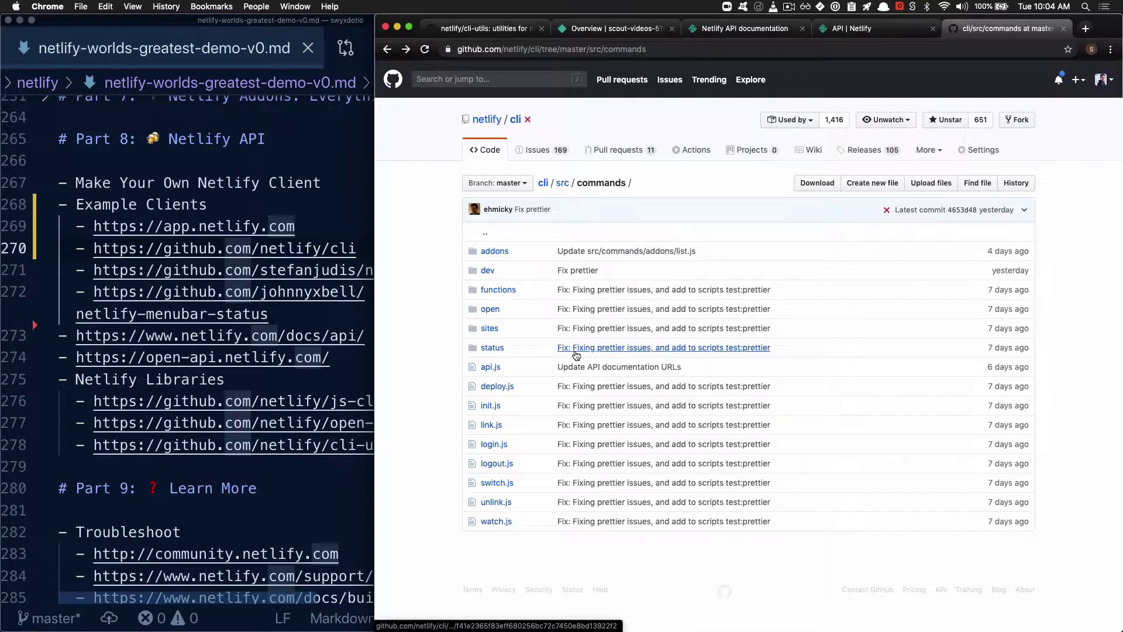
click(499, 387)
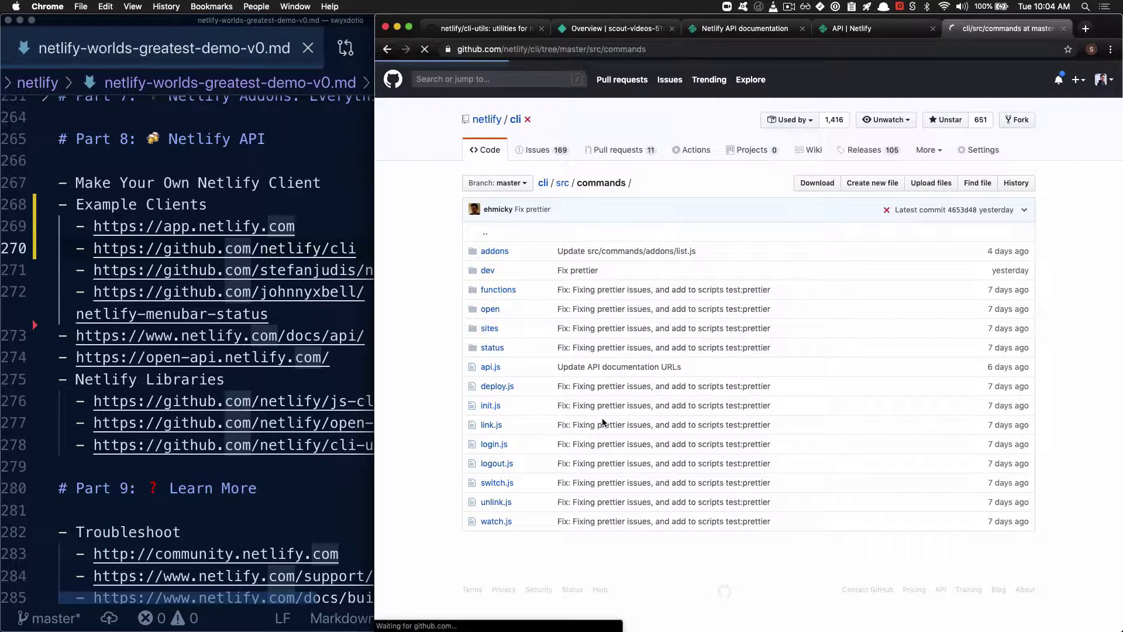
scroll(602, 421, down, 5)
drag(536, 315, 605, 315)
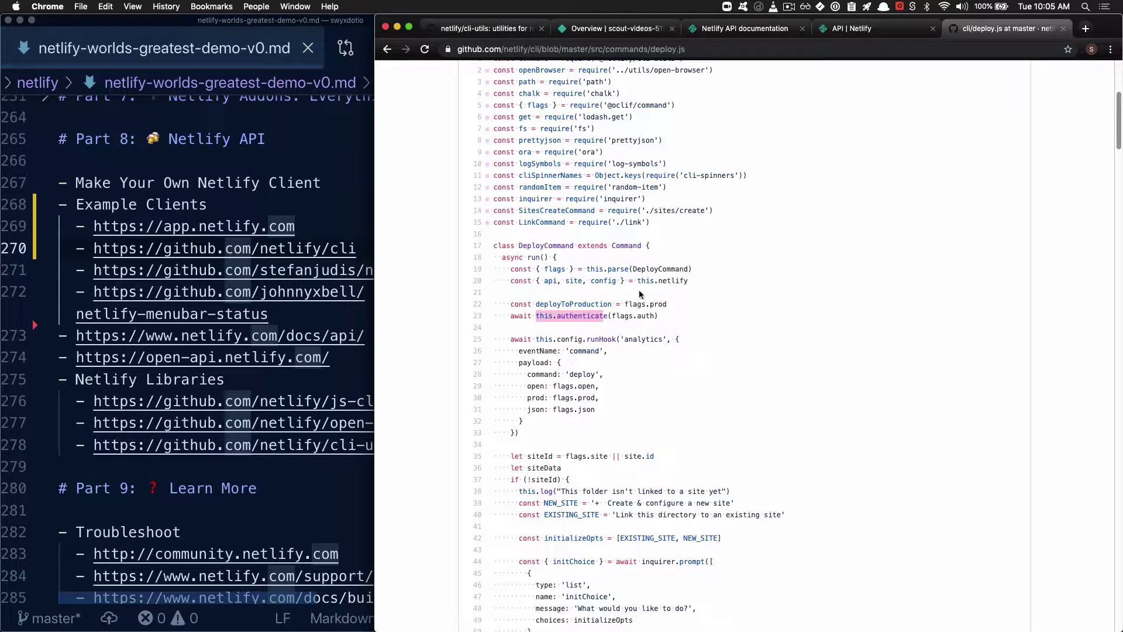
drag(637, 281, 688, 281)
drag(537, 315, 601, 316)
scroll(599, 317, down, 7)
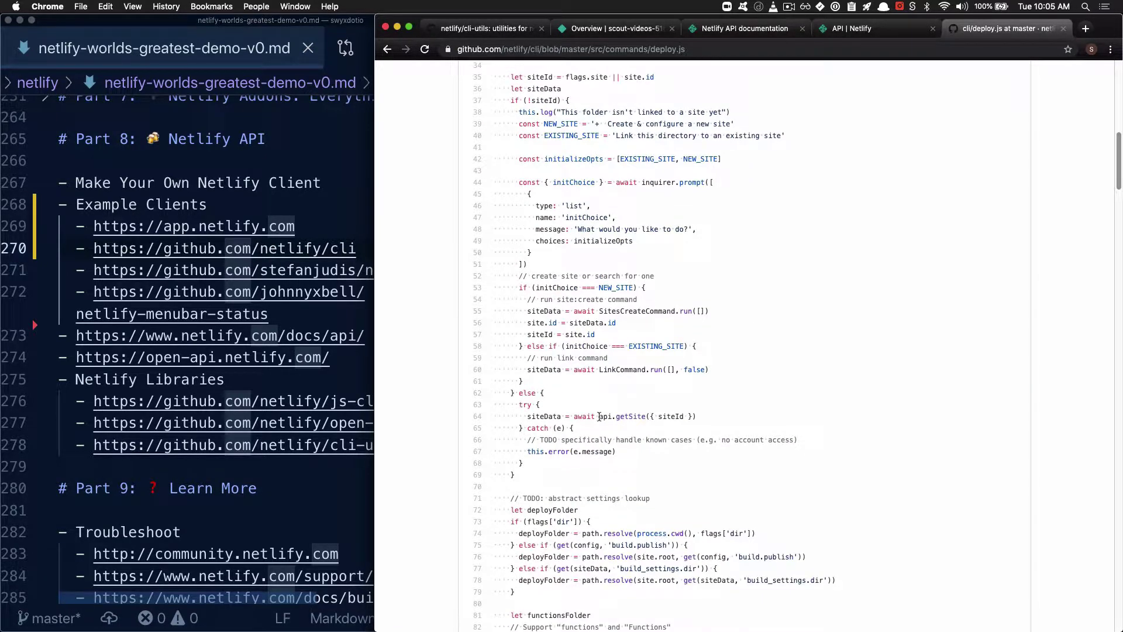
drag(599, 416, 647, 416)
scroll(647, 416, down, 2)
scroll(647, 416, down, 6)
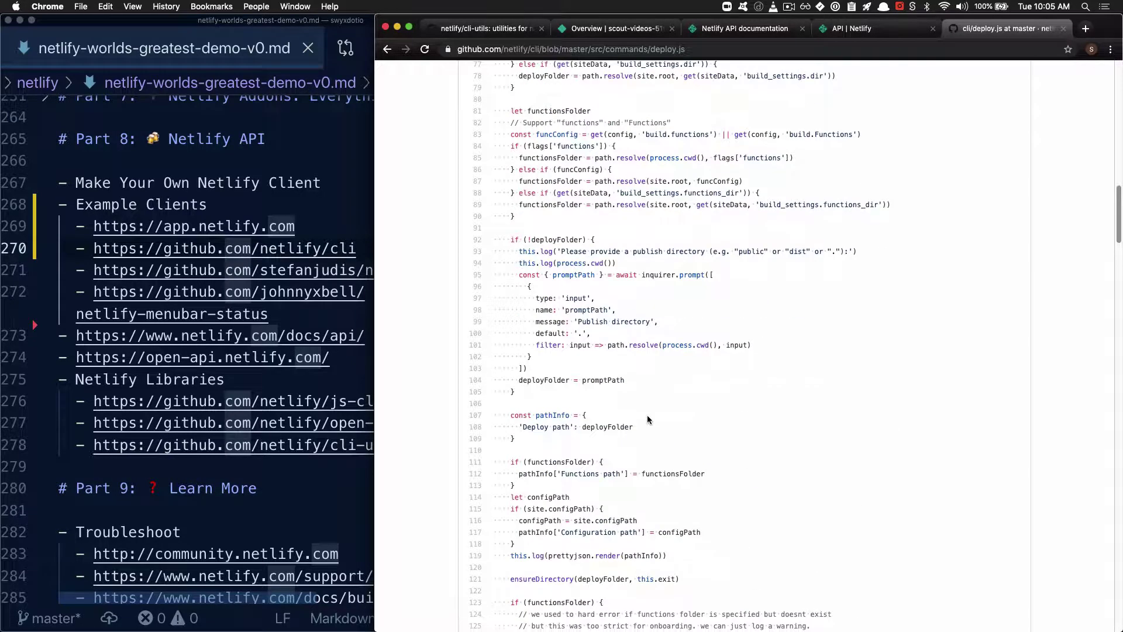
scroll(647, 353, down, 11)
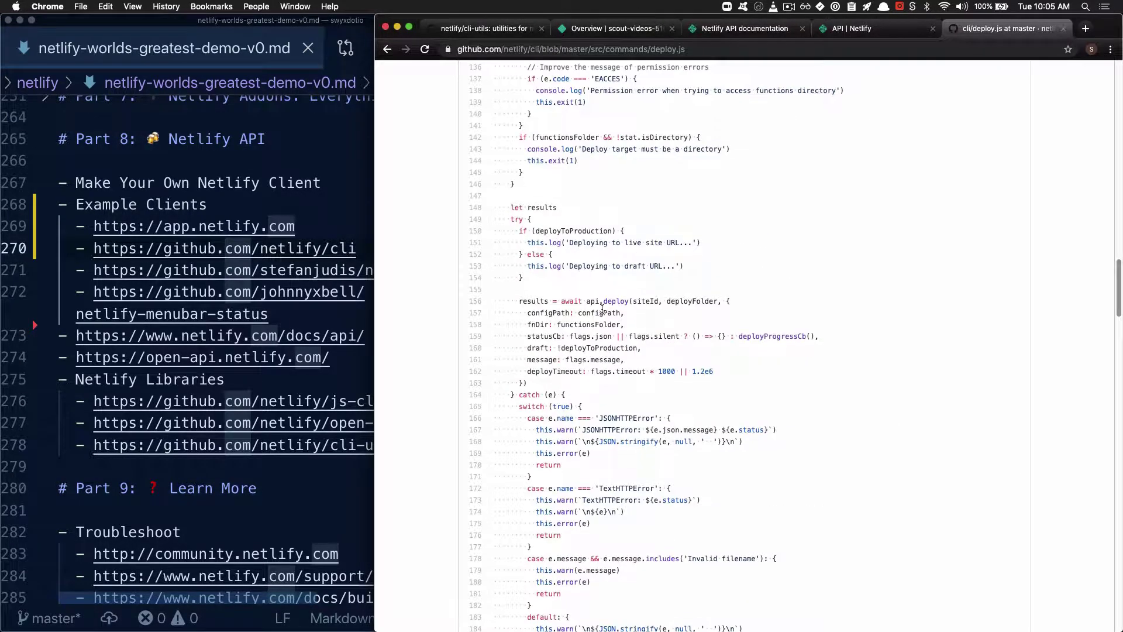
drag(586, 302, 694, 390)
scroll(695, 389, up, 20)
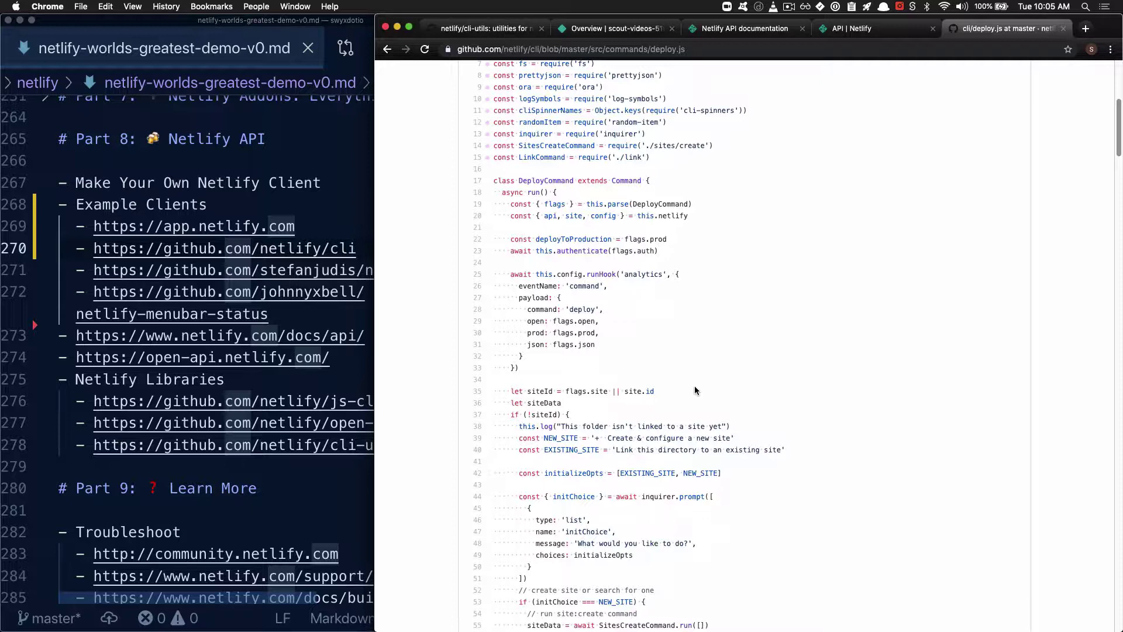
scroll(695, 390, up, 2)
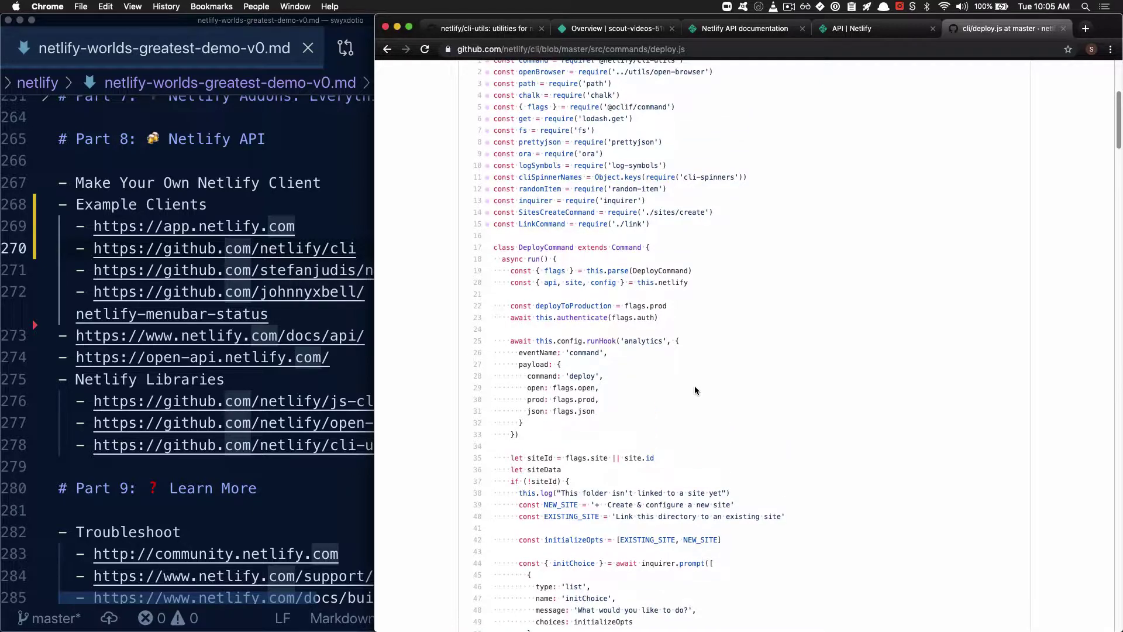
scroll(695, 389, up, 4)
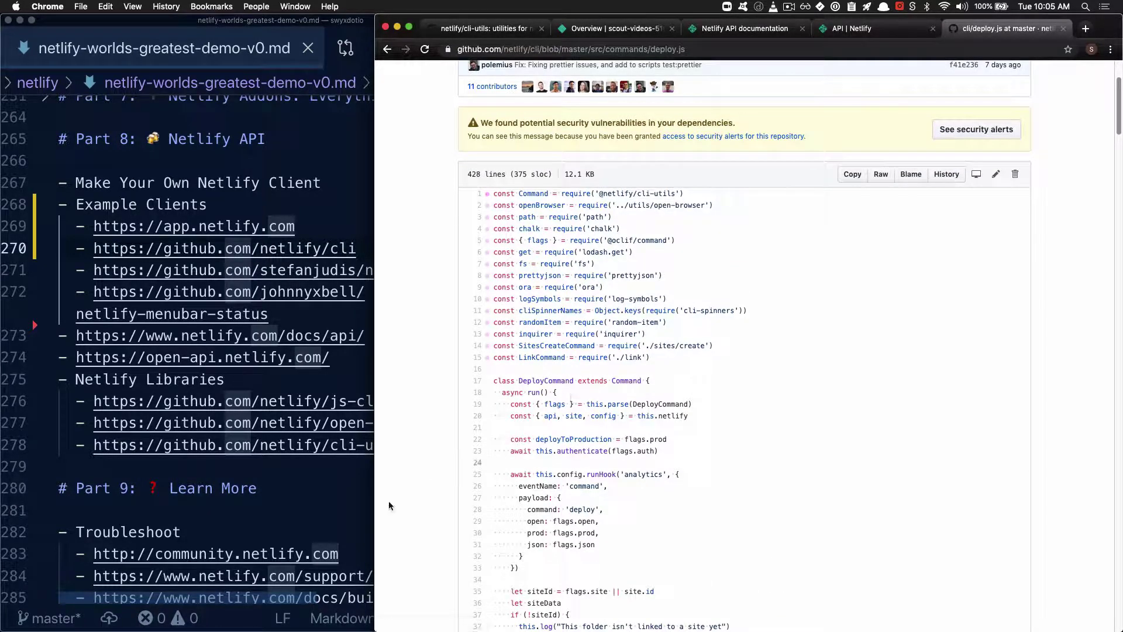
Open the cli-utils repository link, highlight the js-client link on line 276, and read package.json
click(328, 417)
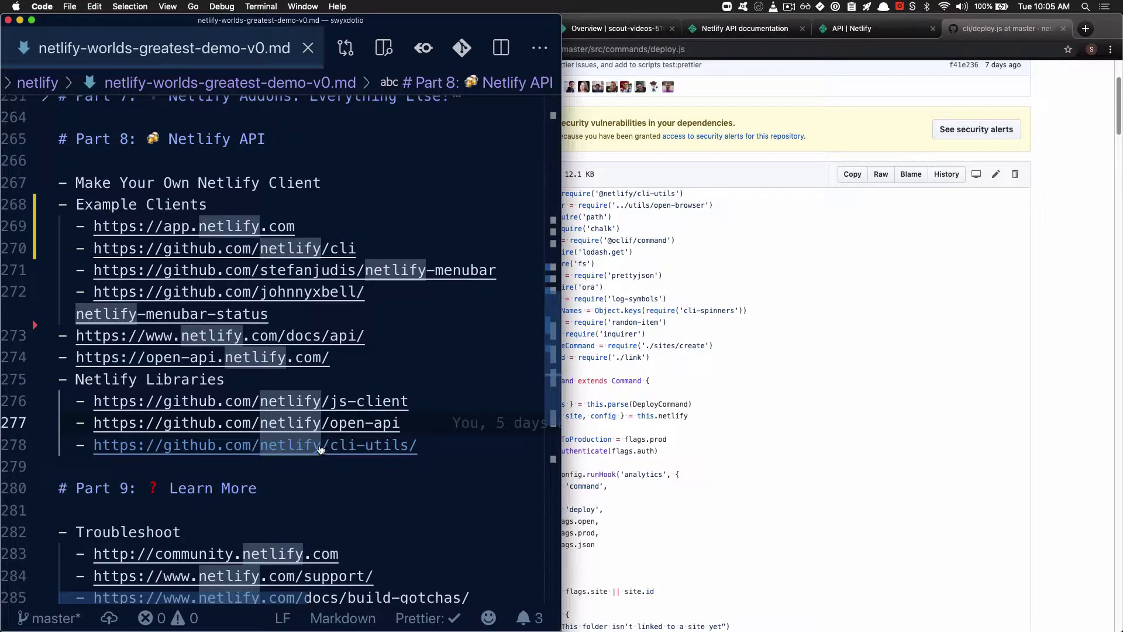
super+click(323, 448)
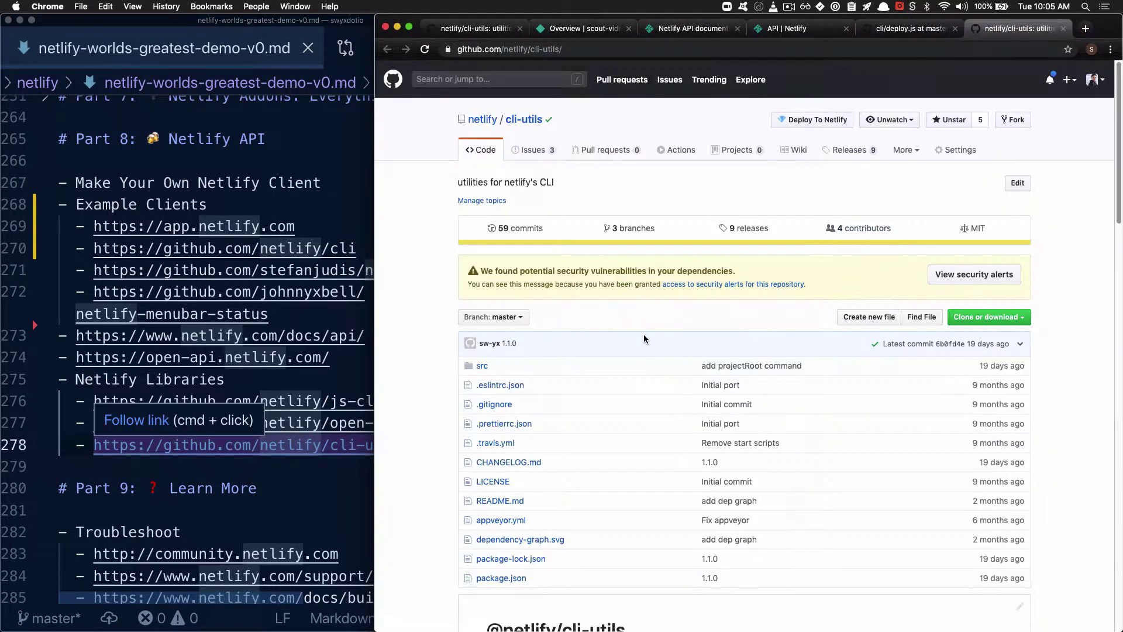
scroll(603, 327, down, 5)
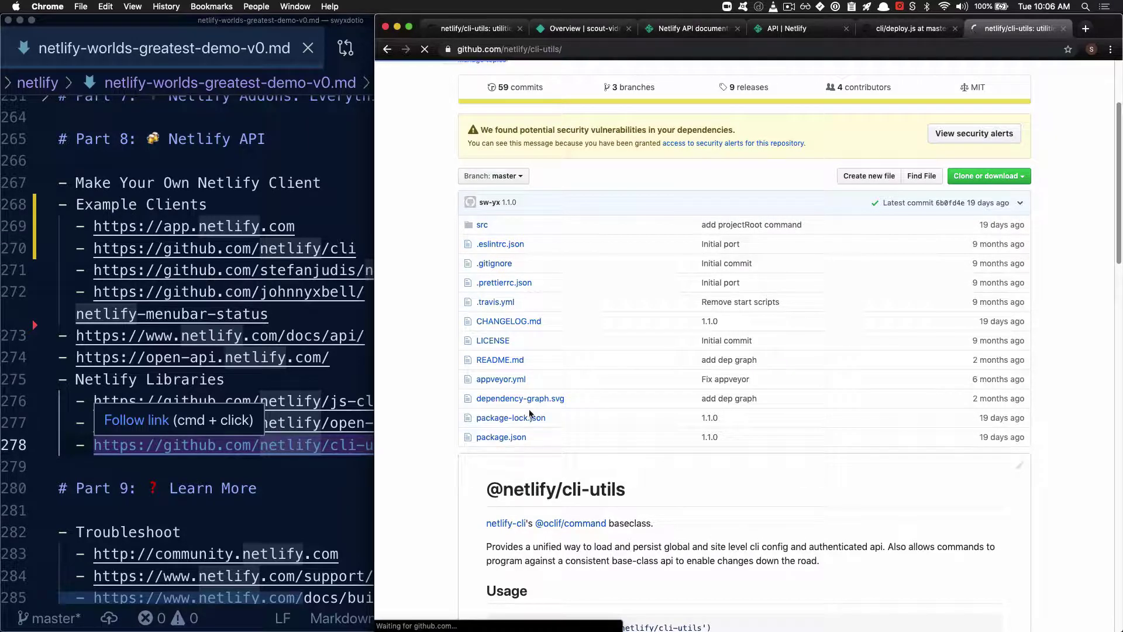
click(323, 430)
drag(268, 400, 392, 401)
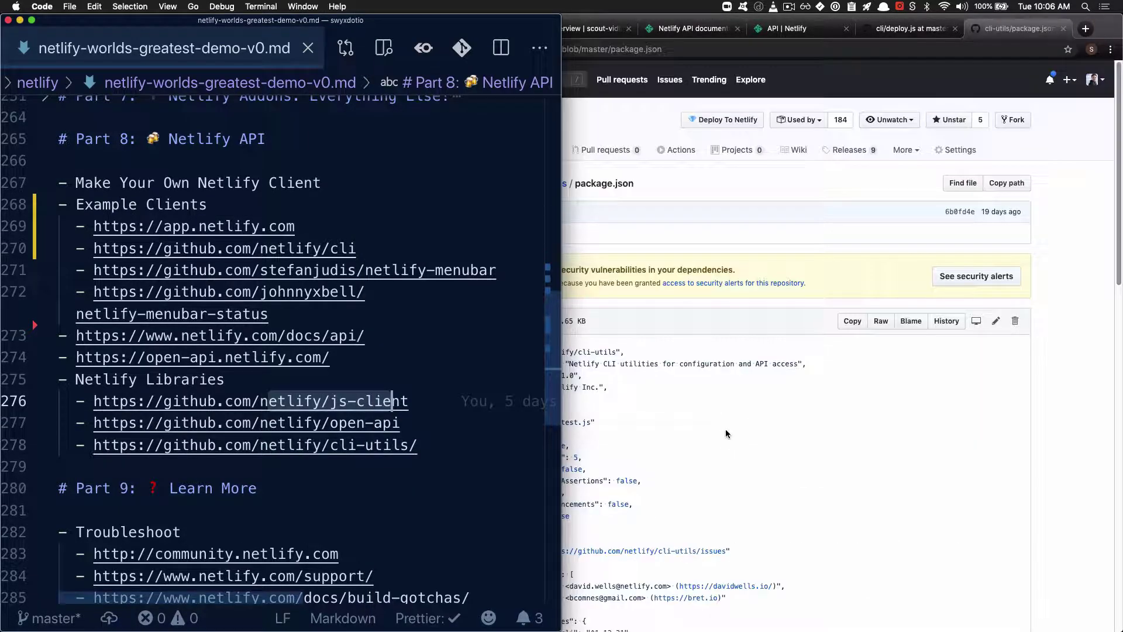
click(726, 433)
scroll(726, 433, down, 10)
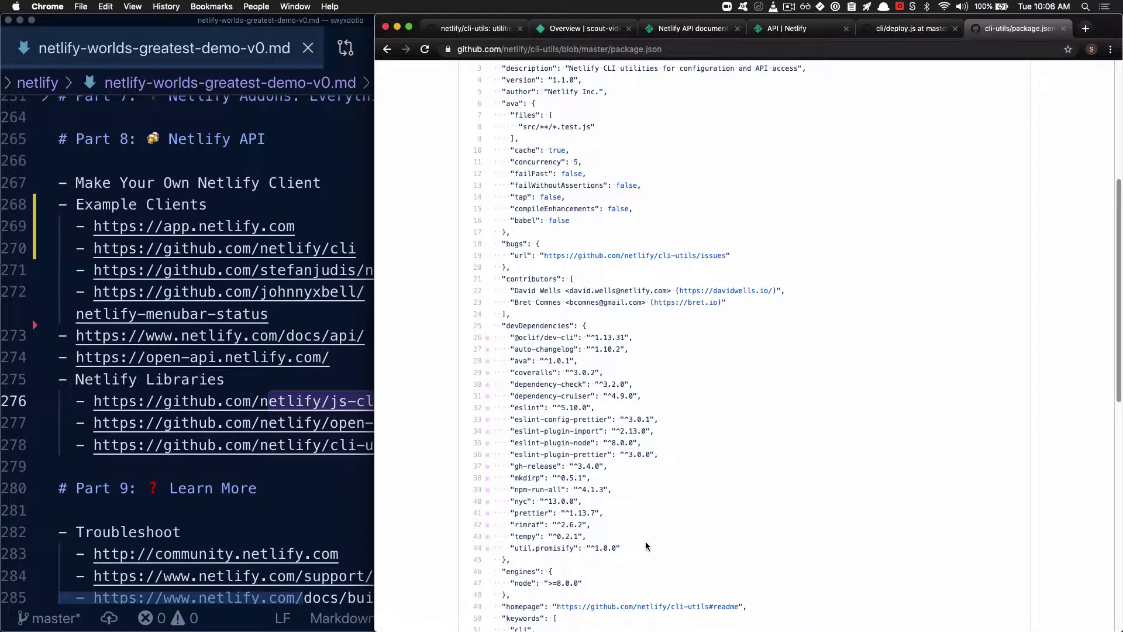
scroll(650, 541, down, 5)
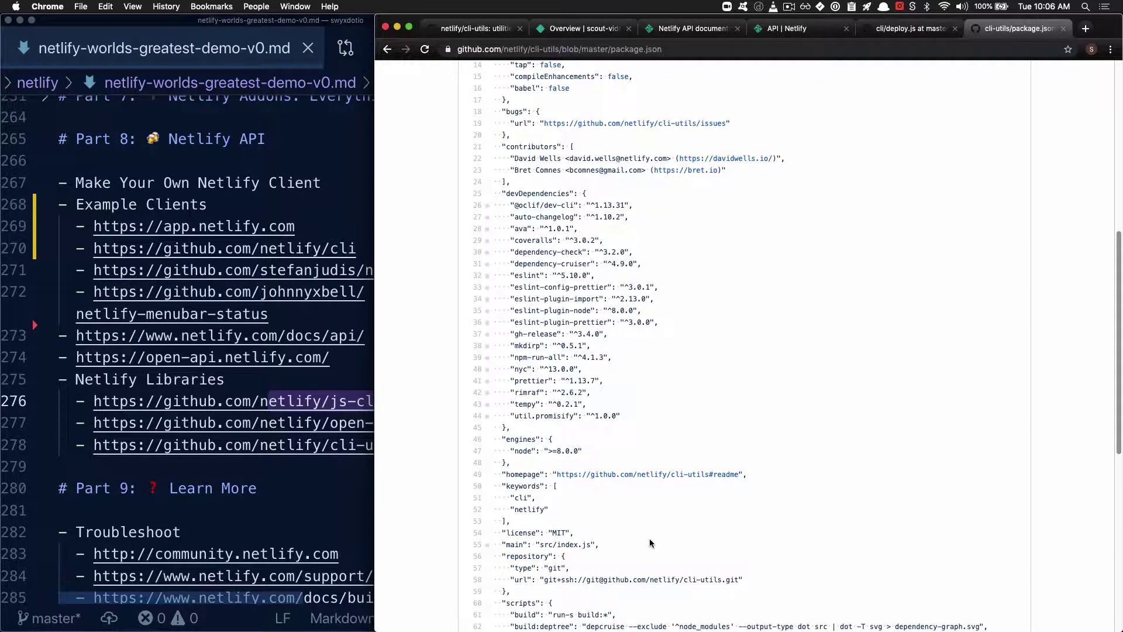
Open src/index.js, highlight the BaseCommand class name, and select the authenticate lines
double_click(386, 49)
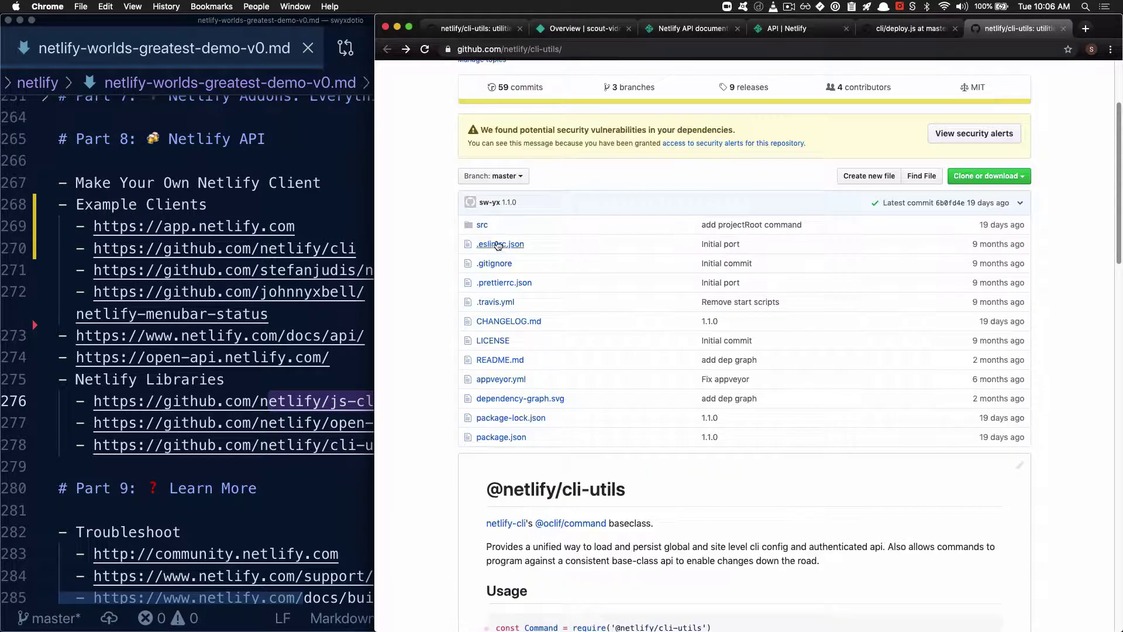
scroll(680, 381, down, 5)
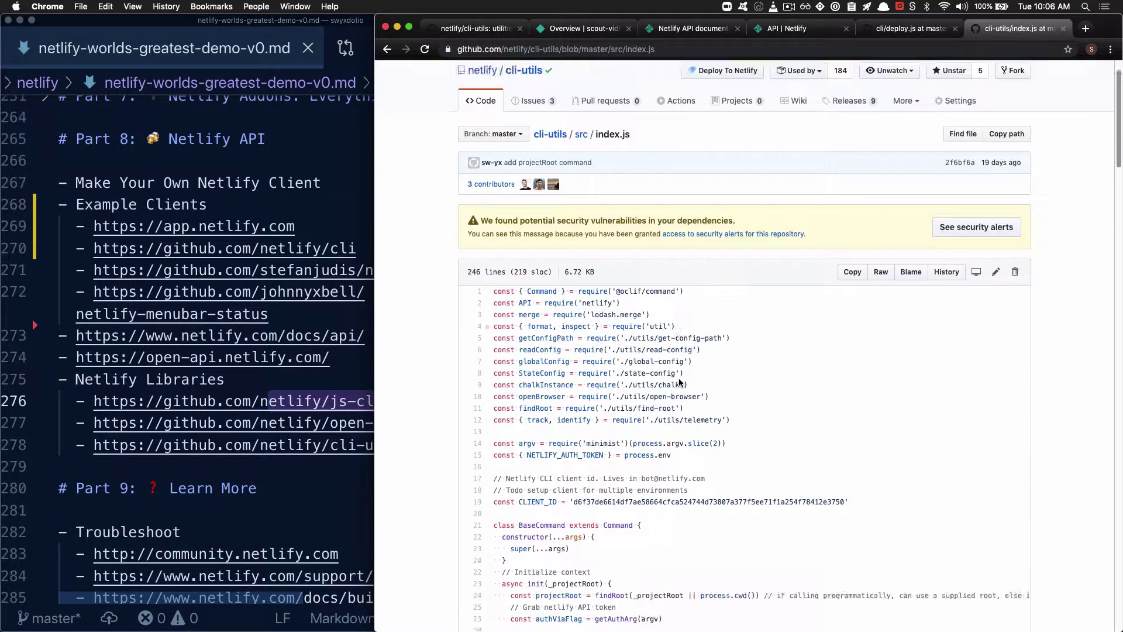
double_click(524, 358)
scroll(585, 383, down, 3)
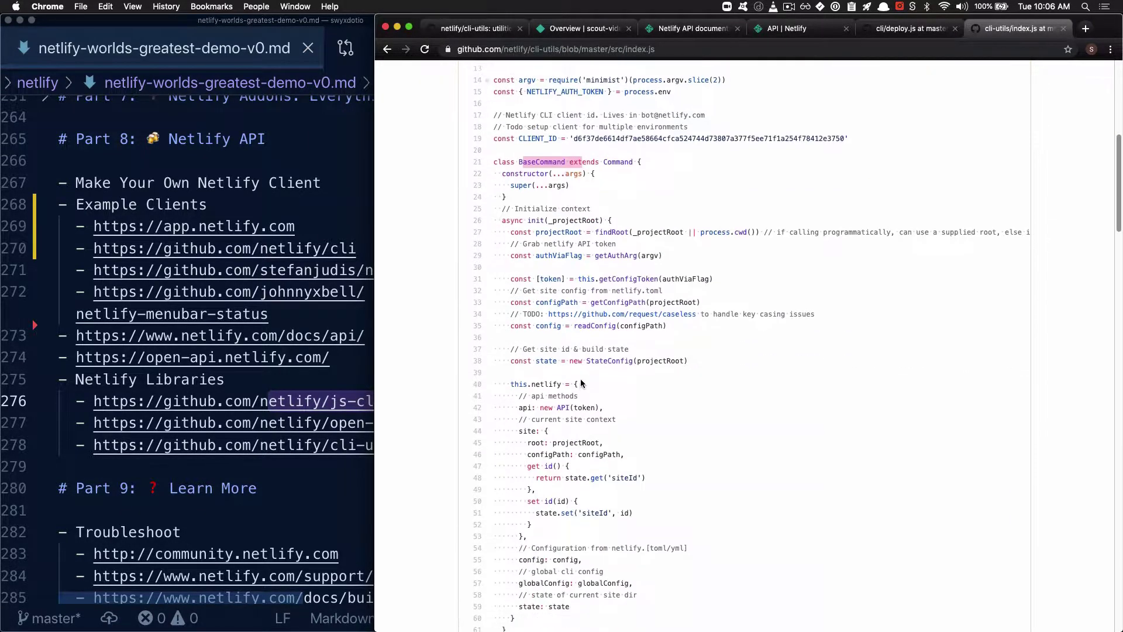
scroll(589, 266, down, 15)
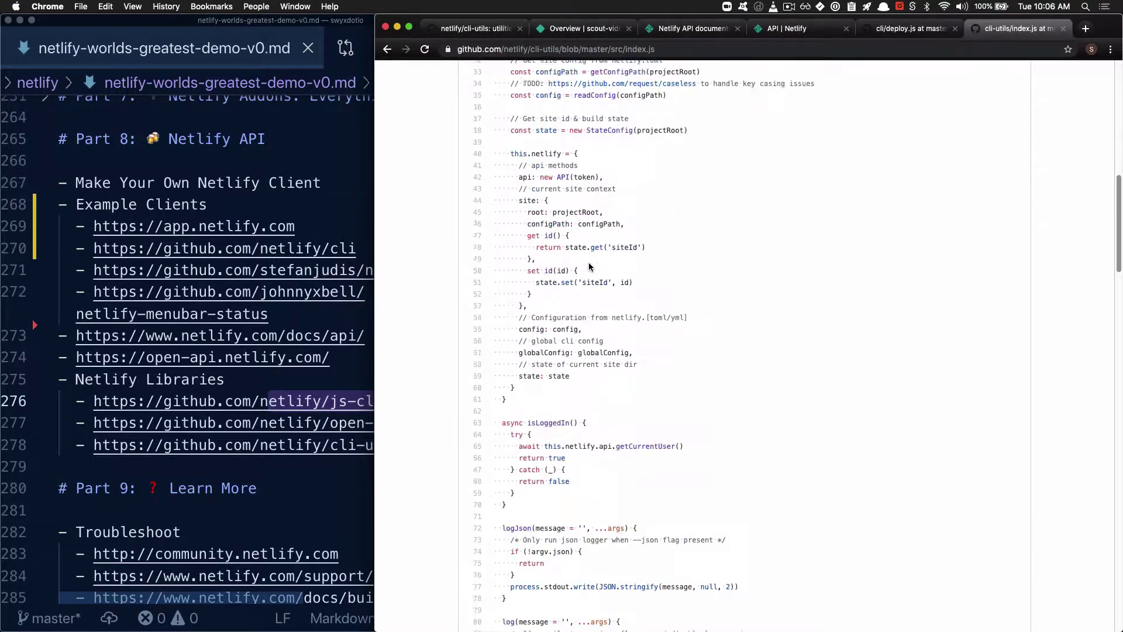
scroll(589, 266, down, 12)
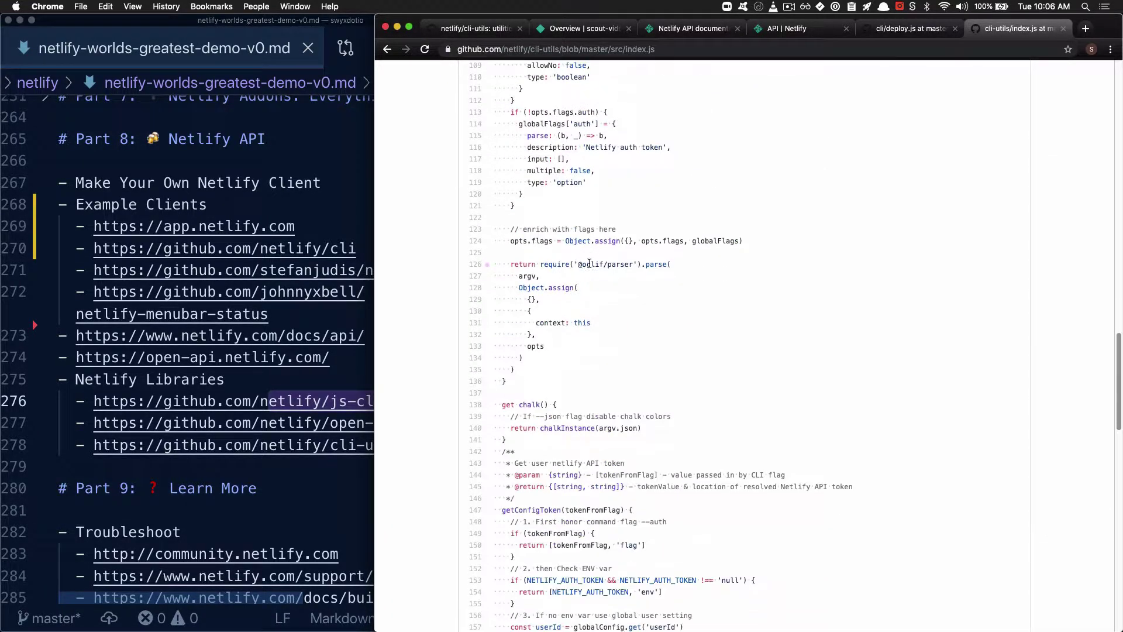
scroll(590, 267, down, 5)
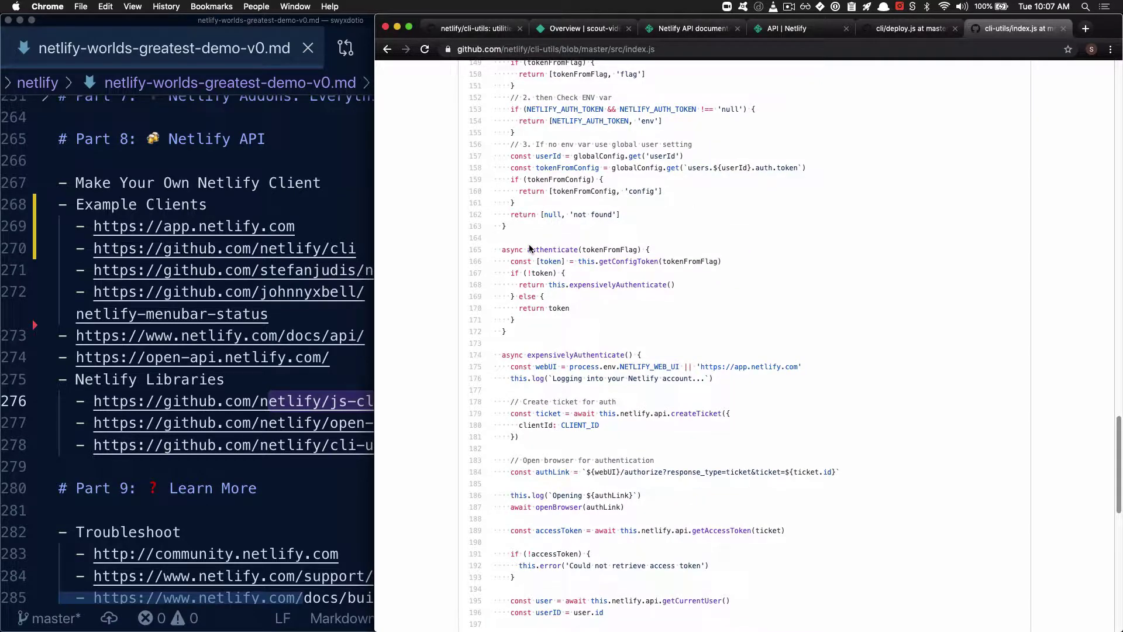
drag(496, 246, 606, 318)
click(606, 317)
Highlight the init method code and the this.netlify object on lines 40–60
scroll(615, 330, up, 20)
scroll(620, 339, up, 3)
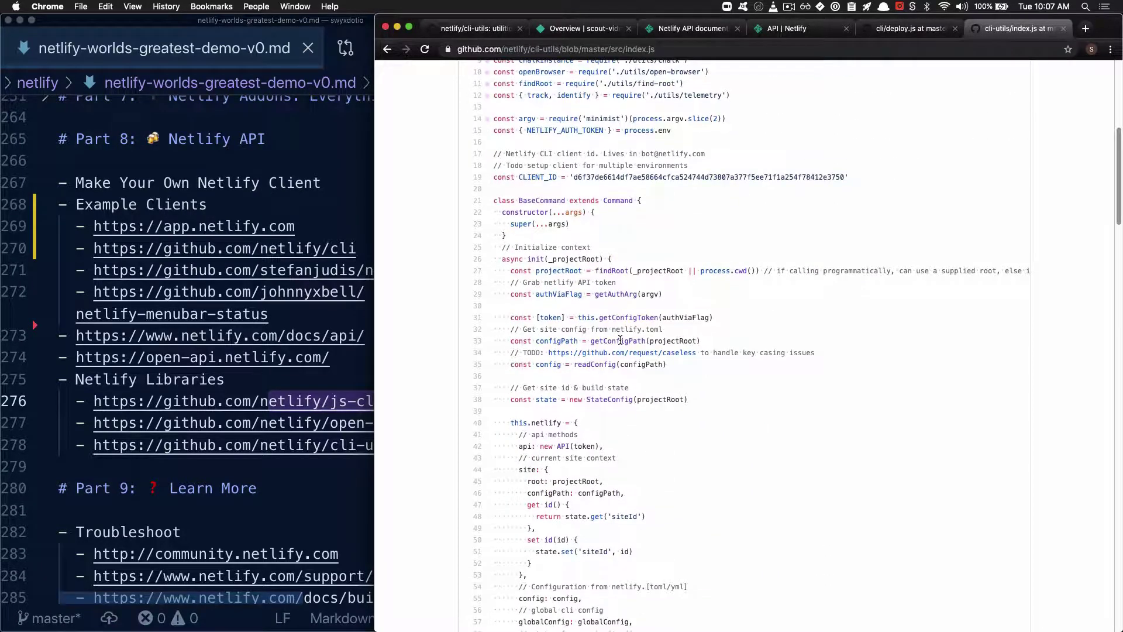
scroll(620, 341, down, 3)
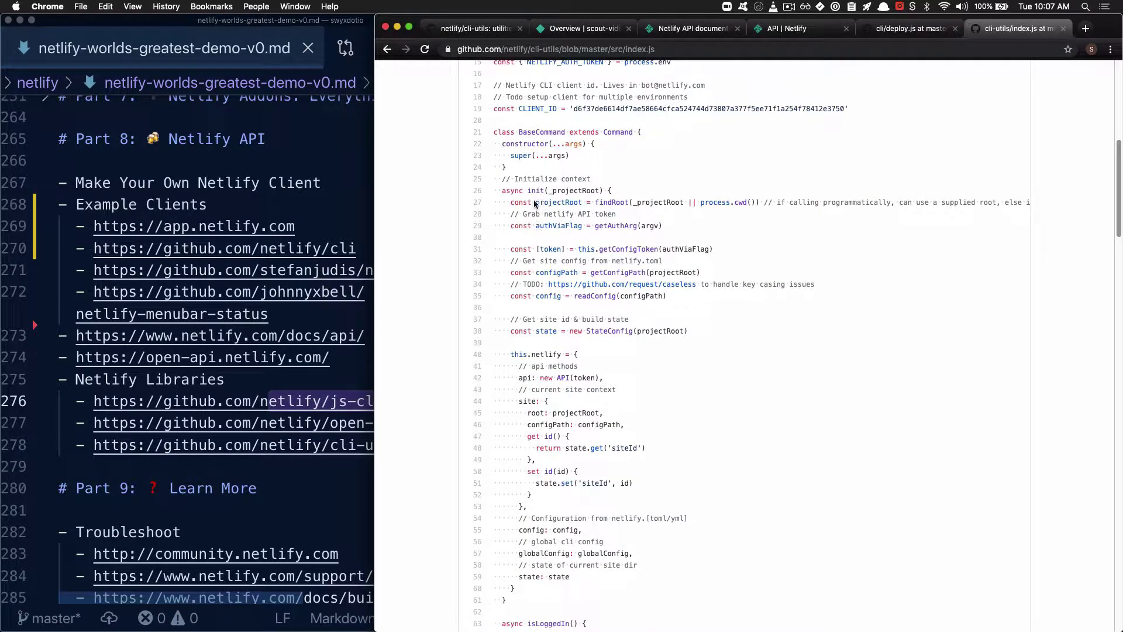
drag(528, 193, 680, 434)
click(616, 405)
drag(530, 355, 588, 588)
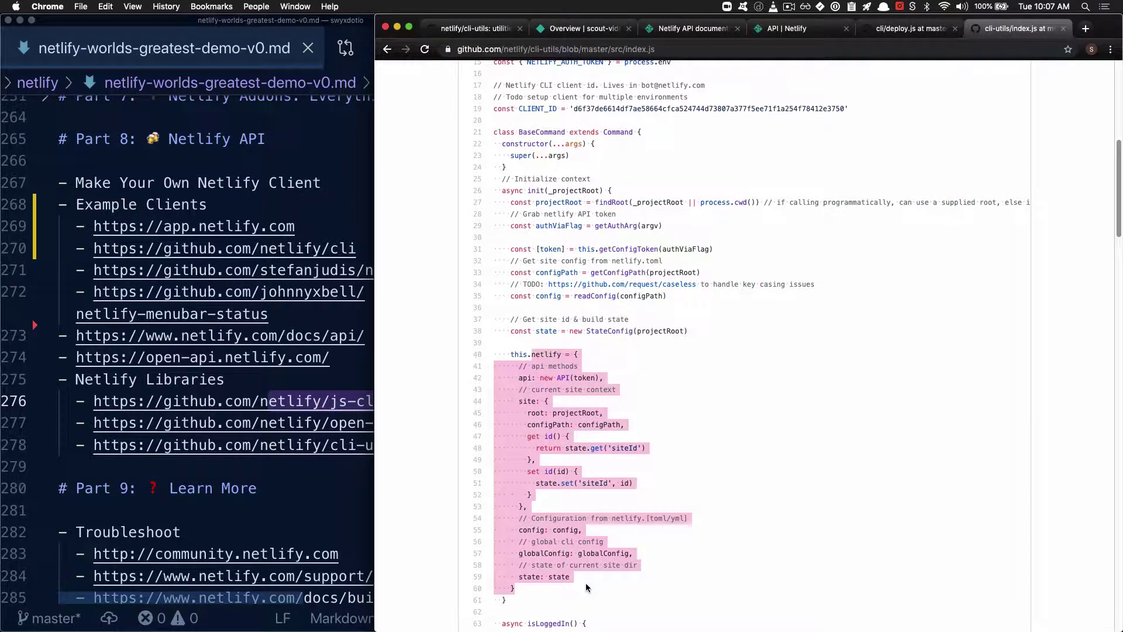
click(585, 583)
scroll(566, 405, up, 10)
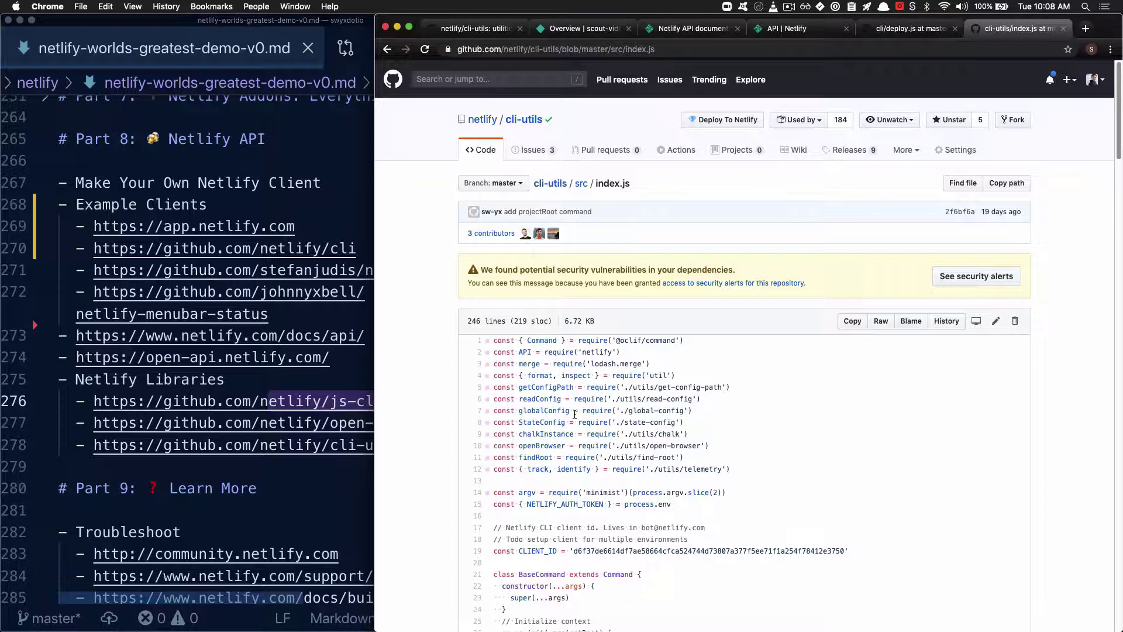
Open the js-client repo, highlight the 'Using Open API methods' example and its access token, then return to notes
click(315, 481)
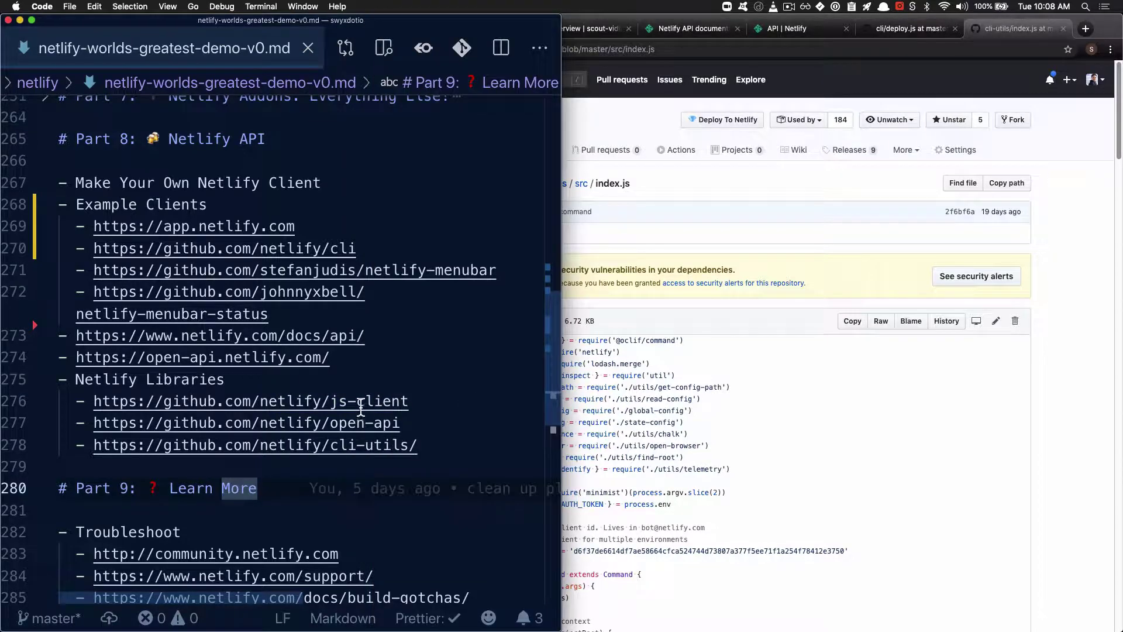
super+click(330, 403)
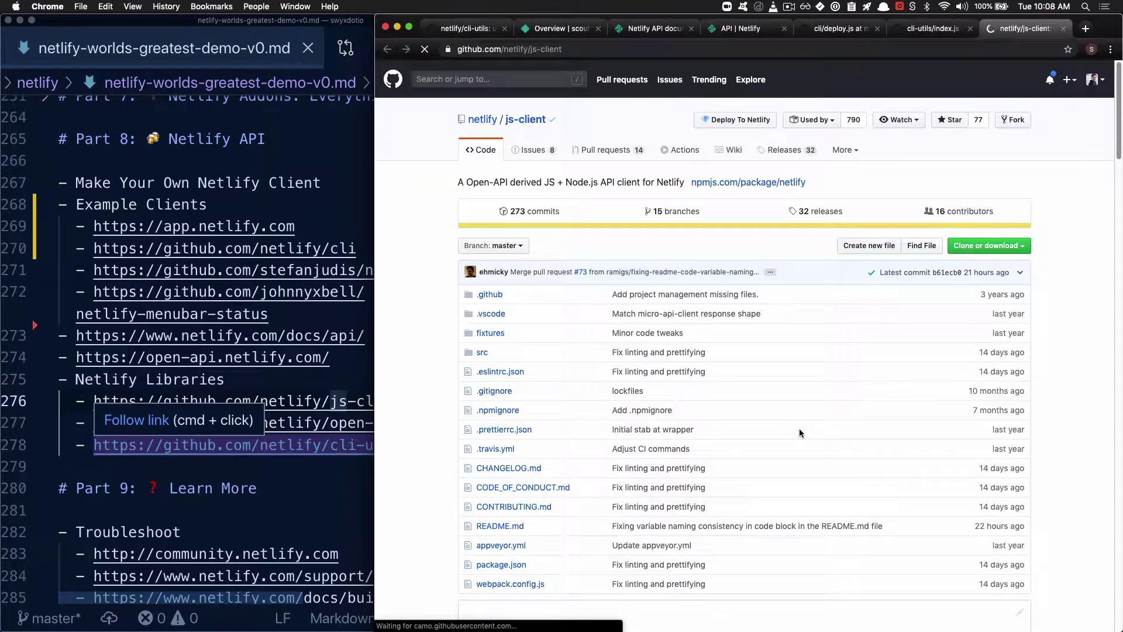
scroll(801, 433, down, 5)
scroll(799, 428, down, 5)
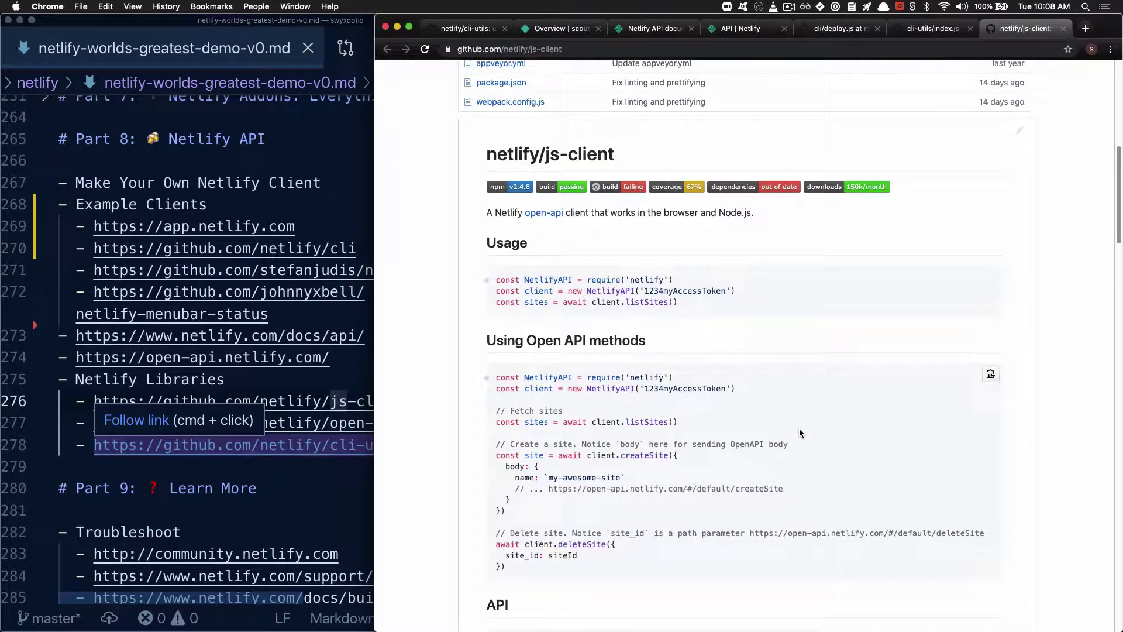
drag(563, 392, 761, 566)
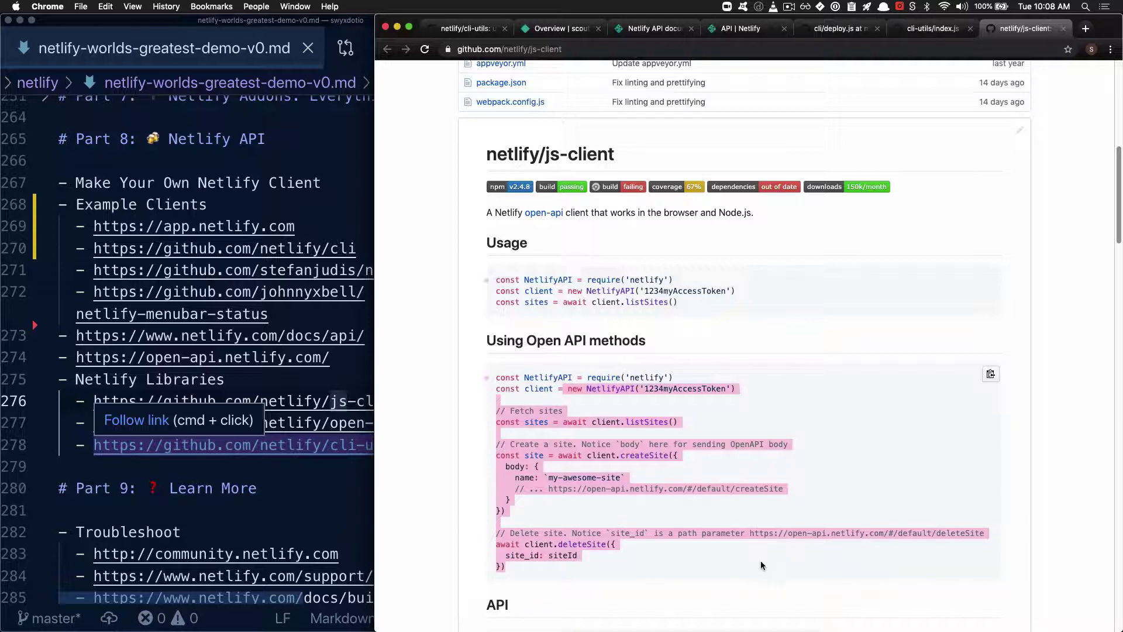
click(690, 403)
double_click(660, 387)
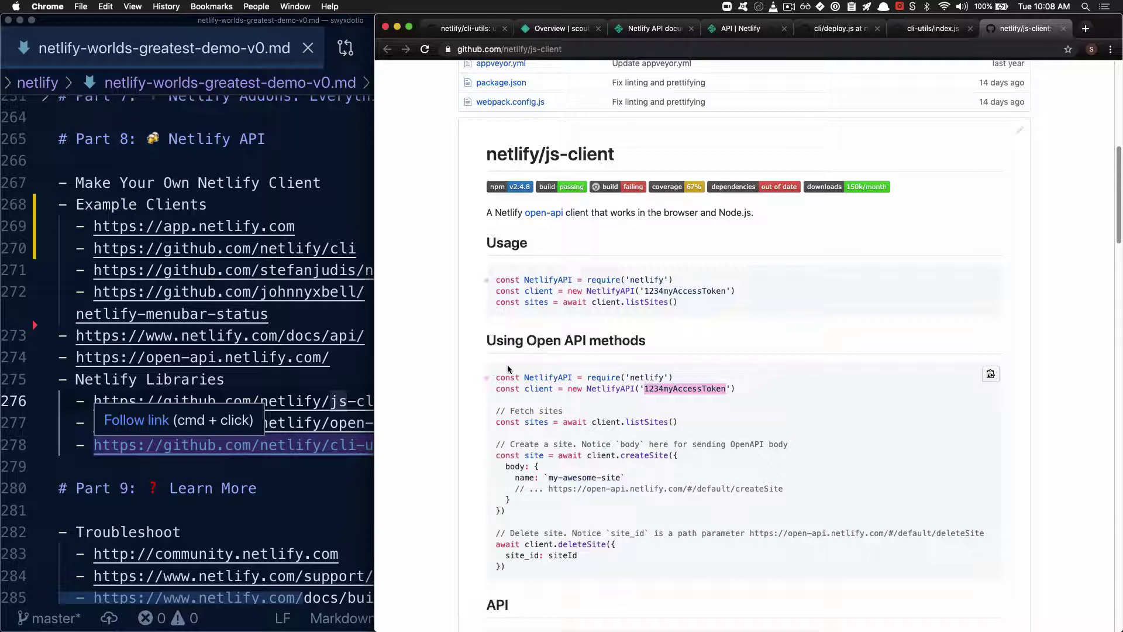
click(323, 357)
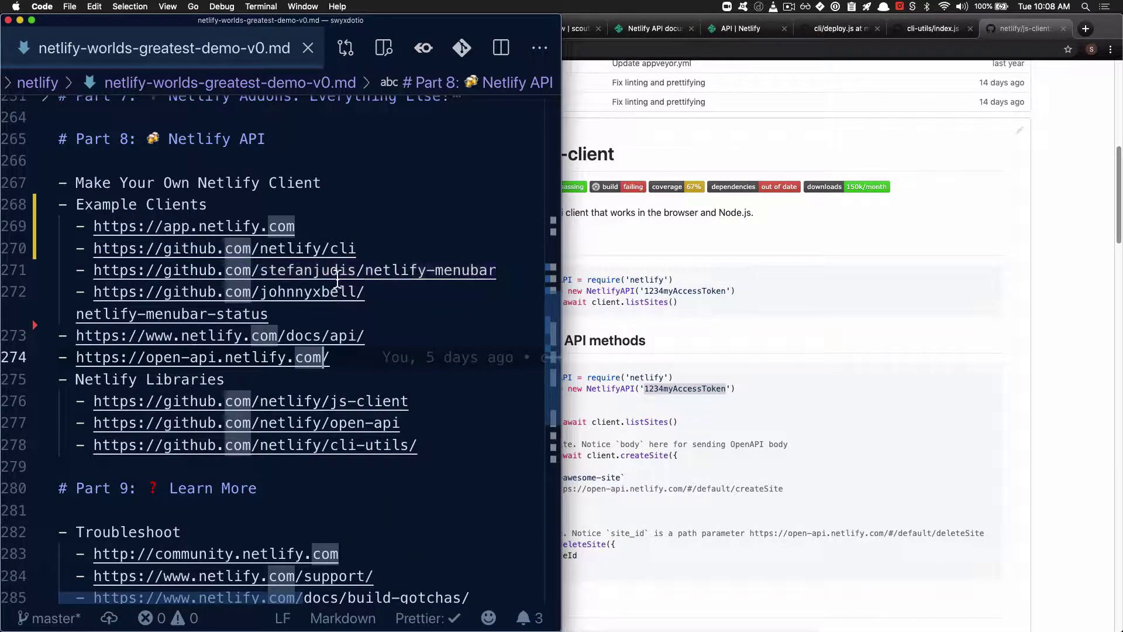
Open the netlify-menubar link and check the menubar's Reported Incidents, Choose site and Deploys, then close it
super+click(327, 271)
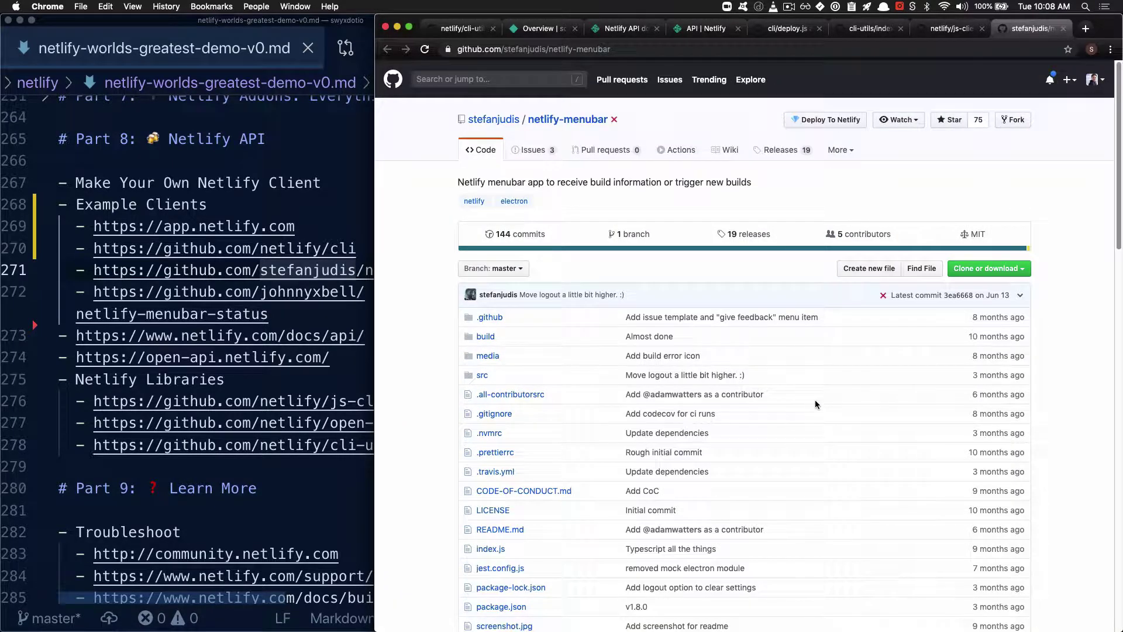
click(822, 7)
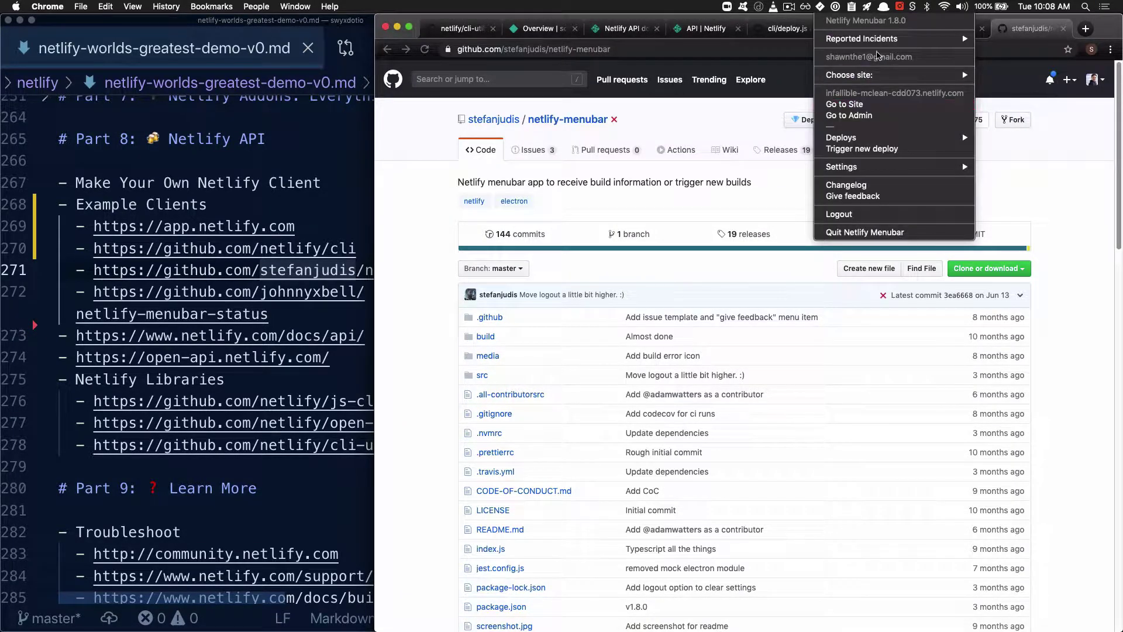
mouse_move(883, 45)
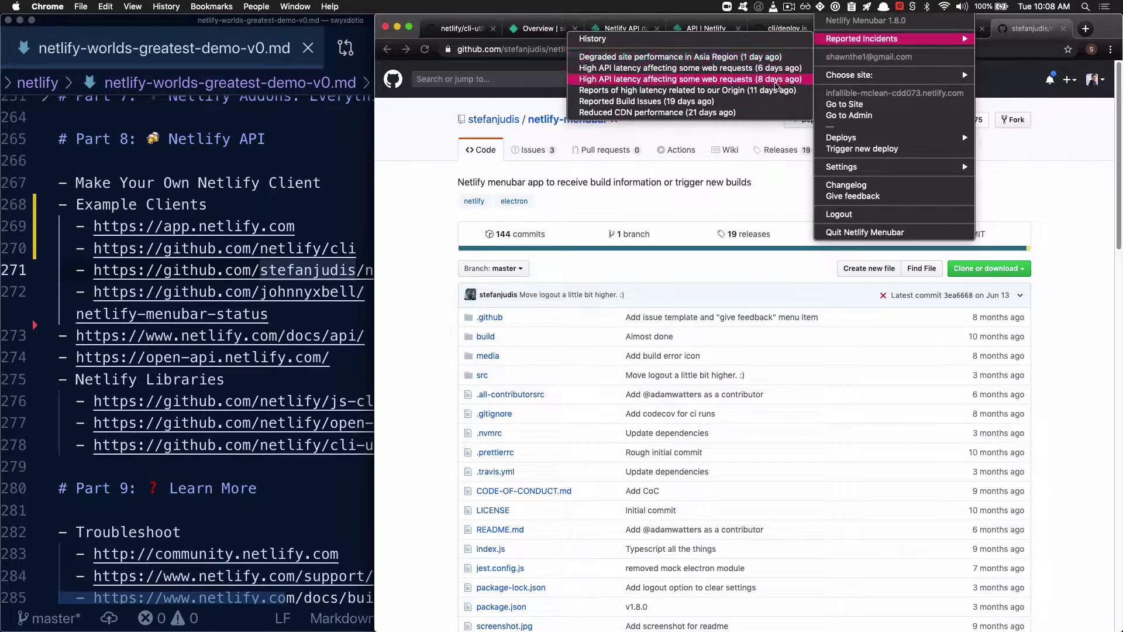
mouse_move(905, 80)
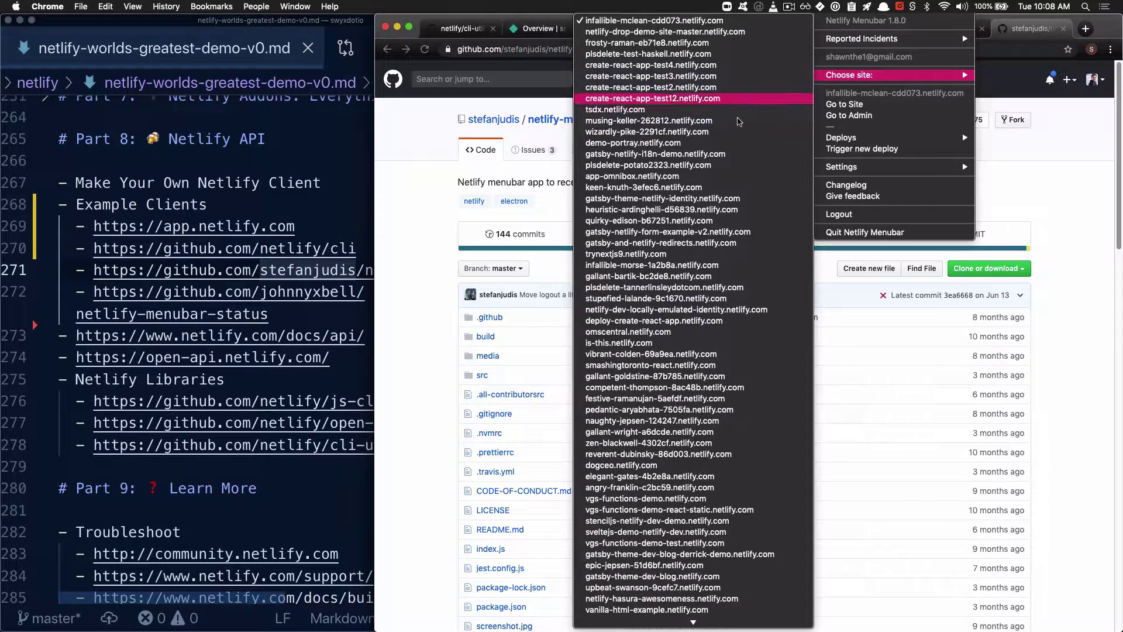
scroll(758, 258, down, 10)
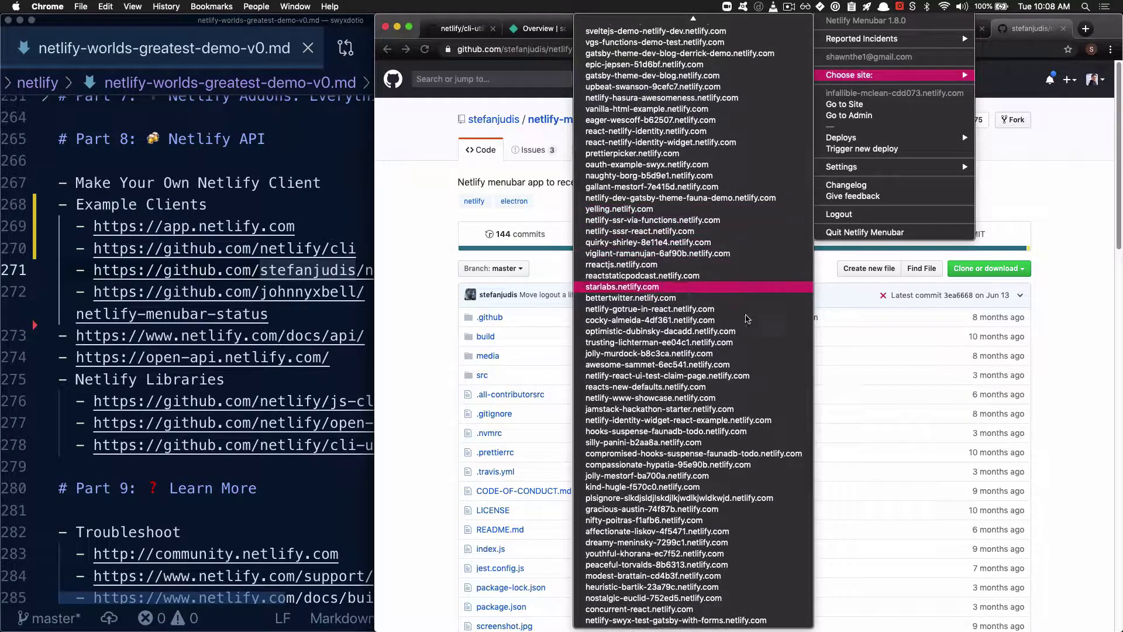
mouse_move(877, 137)
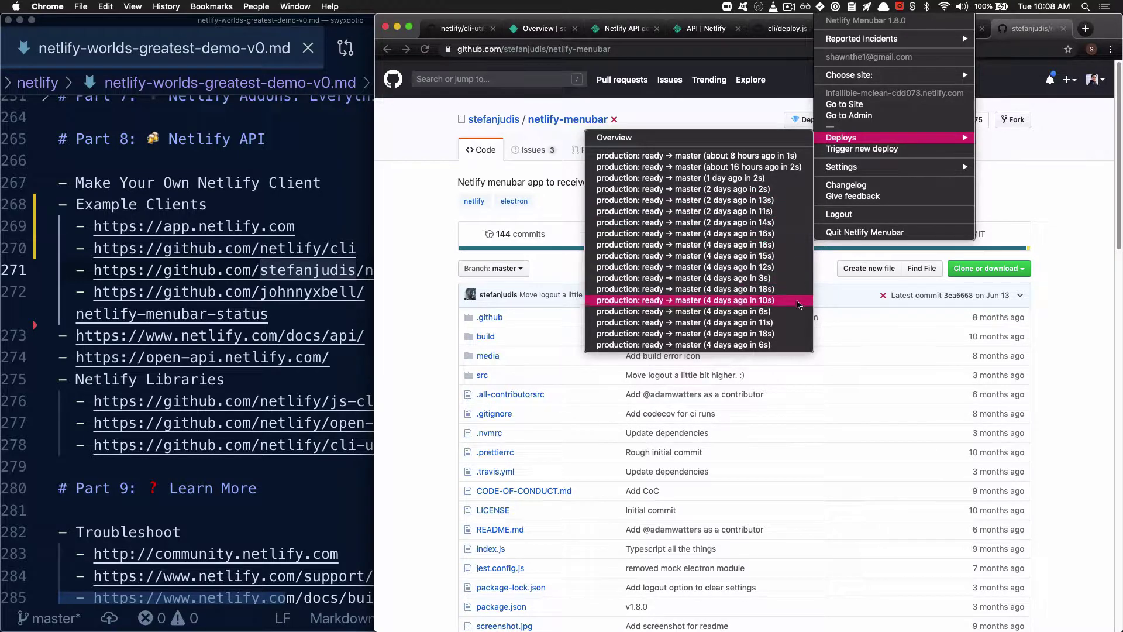
mouse_move(875, 170)
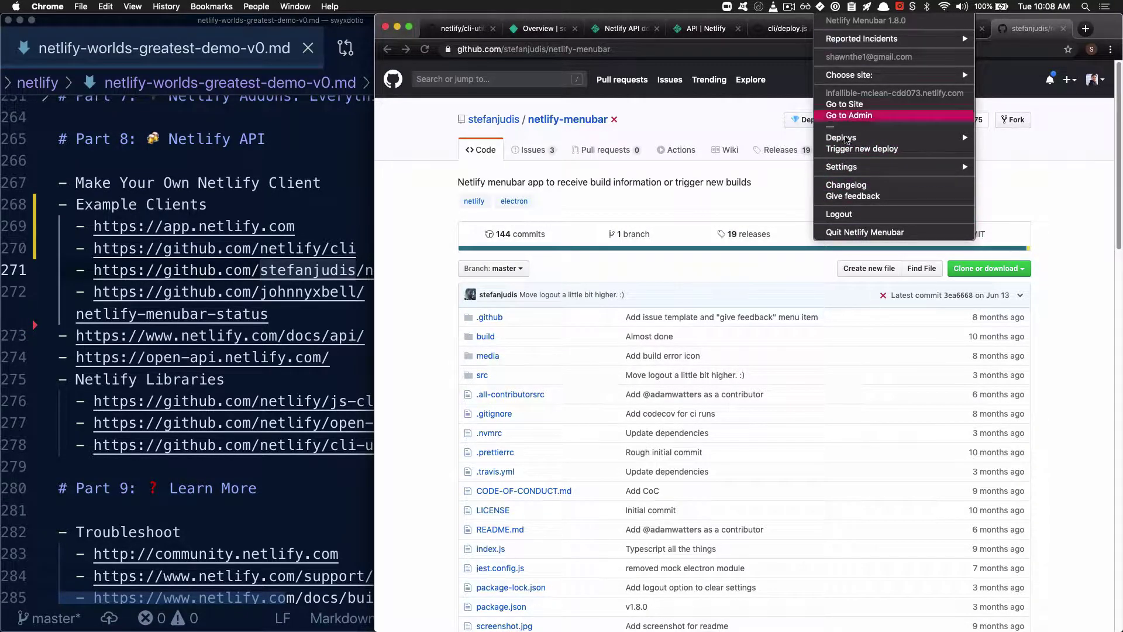
click(784, 208)
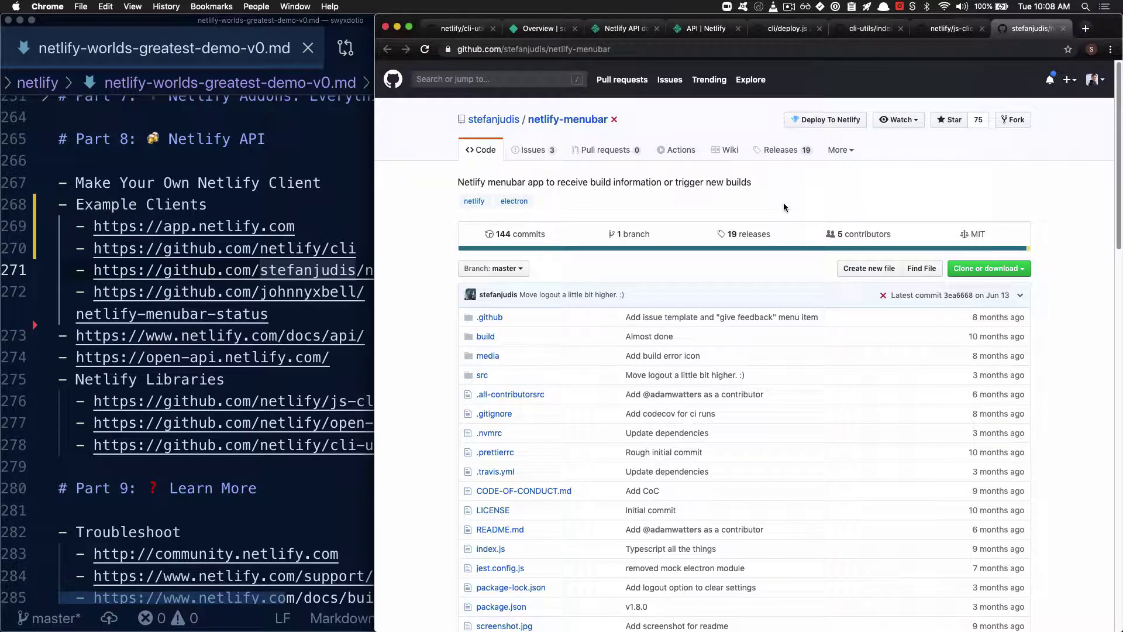
Scroll the netlify-menubar README's feature list and switch back to the VS Code notes
scroll(788, 365, down, 15)
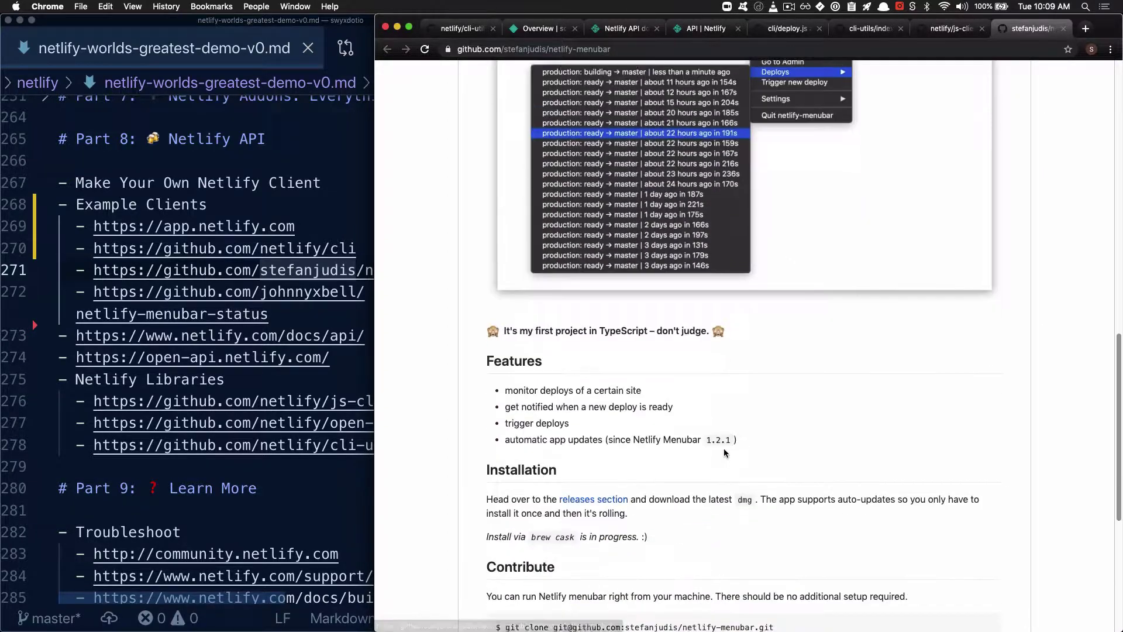
double_click(240, 488)
key(ctrl+alt+Left)
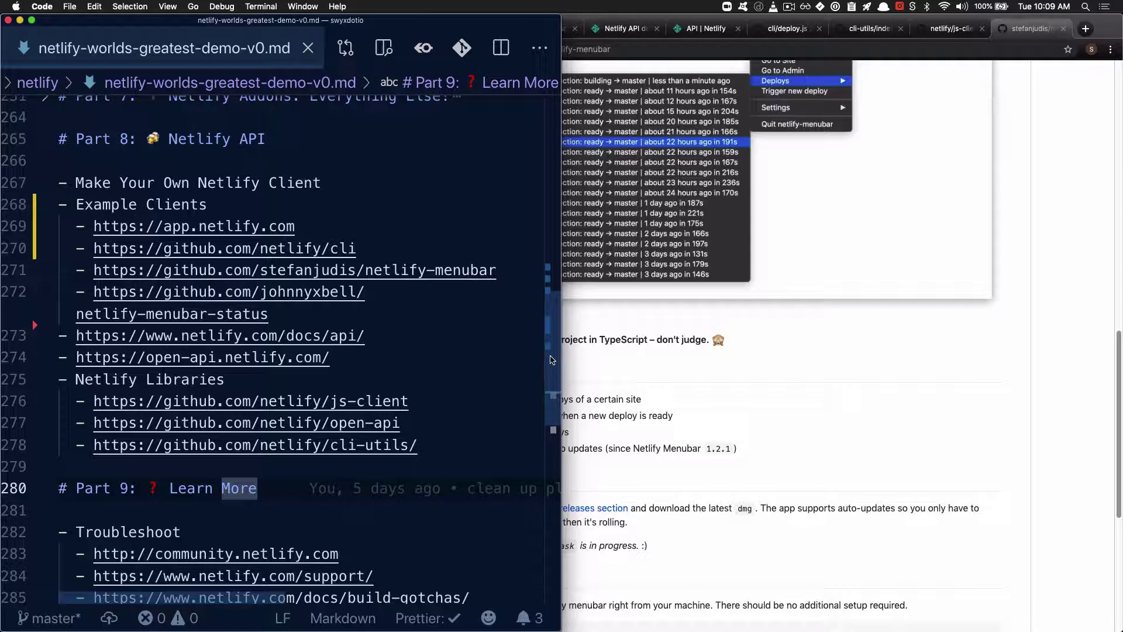
Widen the VS Code window so the long Netlify links stop wrapping
drag(561, 345, 613, 347)
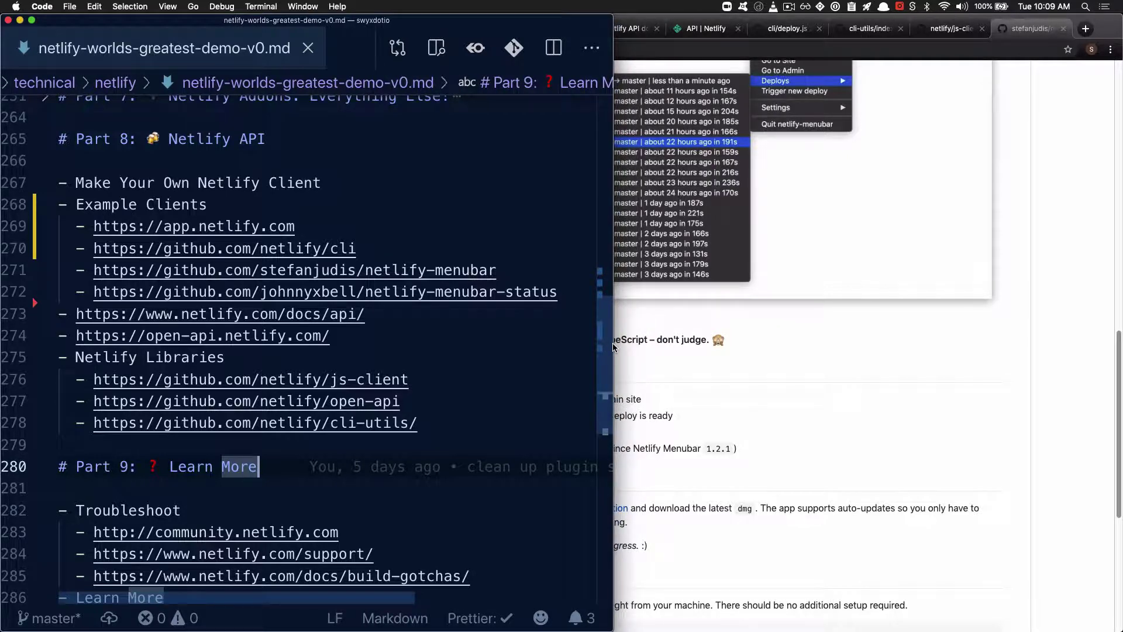
drag(613, 347, 612, 350)
key(Up)
key(Up)
key(Up)
key(Up)
key(Up)
key(Up)
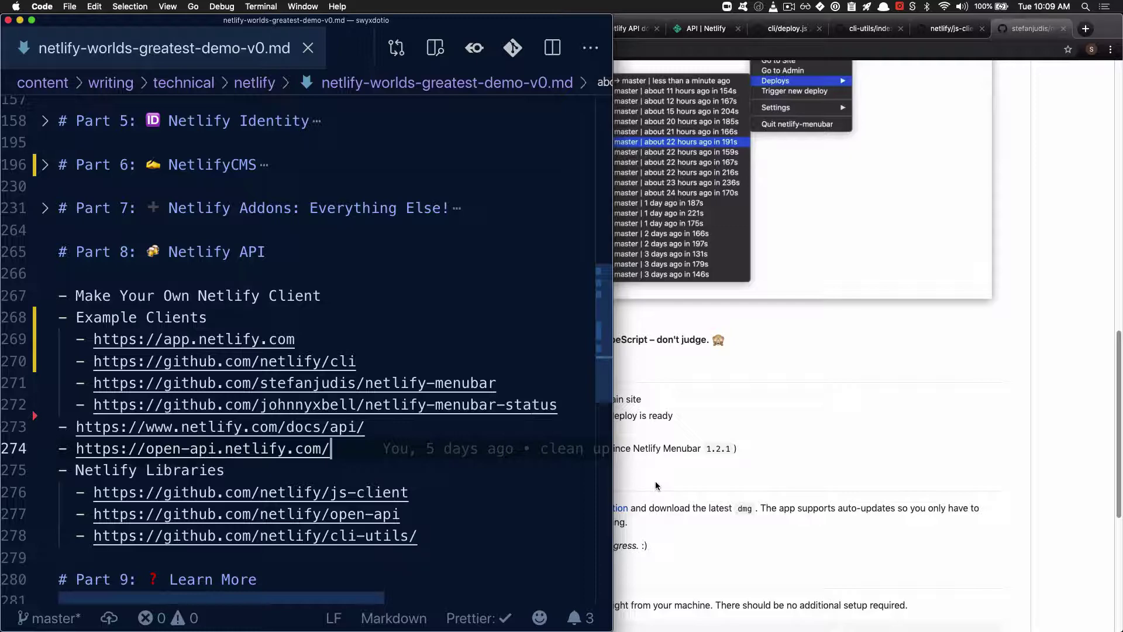
Highlight the app.netlify.com and cli example links in the Part 8 notes
scroll(234, 351, down, 3)
drag(355, 282, 94, 282)
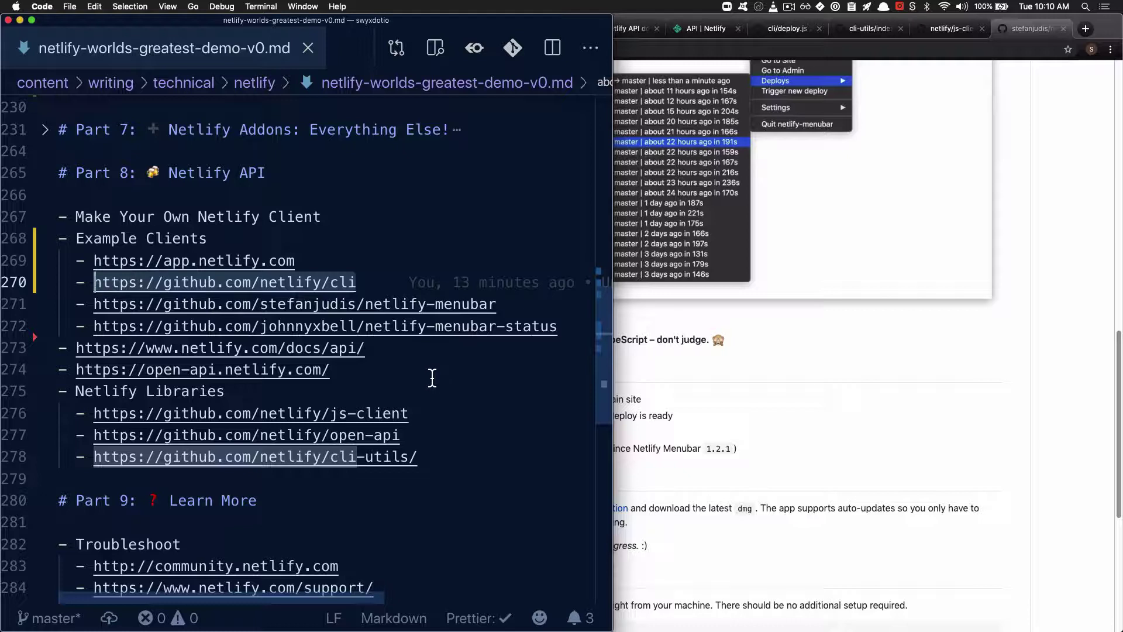
click(432, 377)
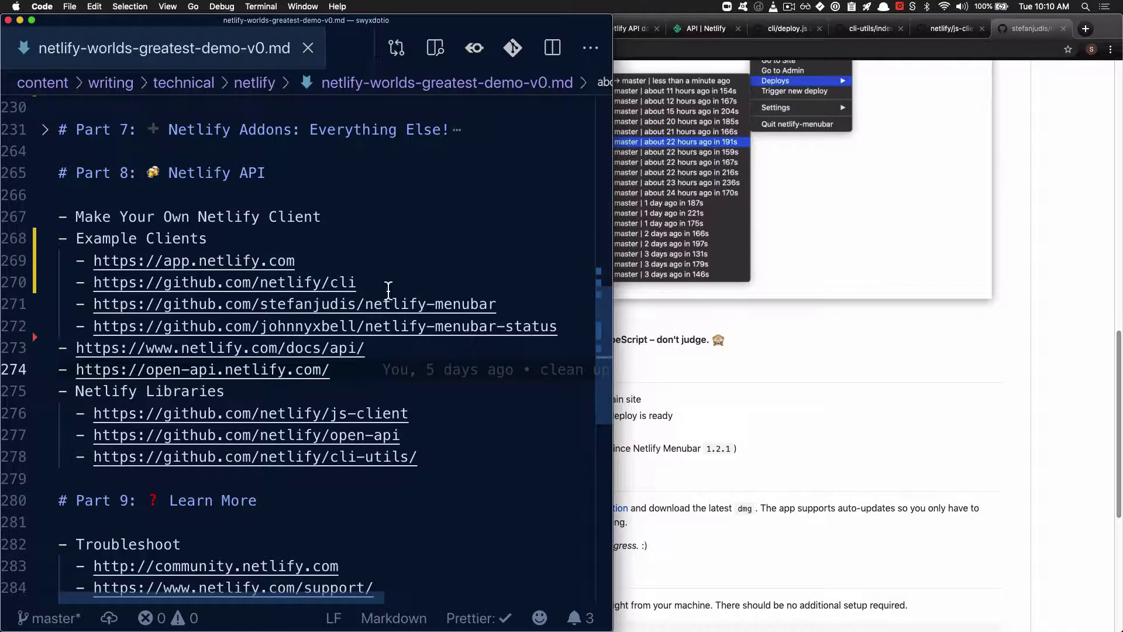
drag(355, 282, 94, 287)
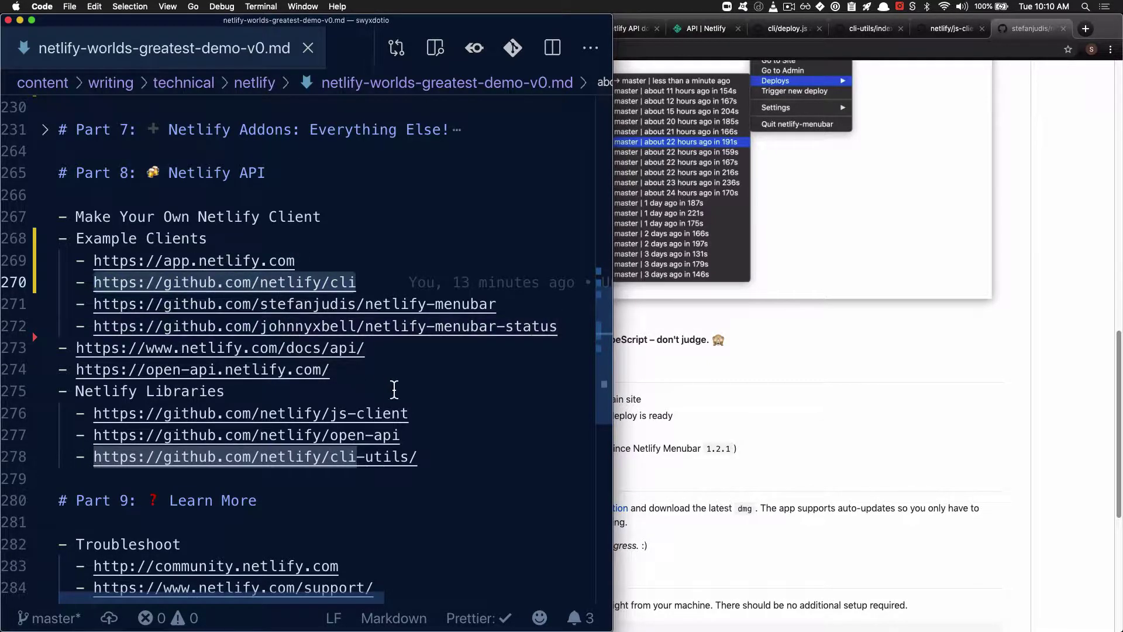
Select the js-client and cli-utils library links, then the whole Part 8 list (lines 267–278)
drag(209, 413, 399, 413)
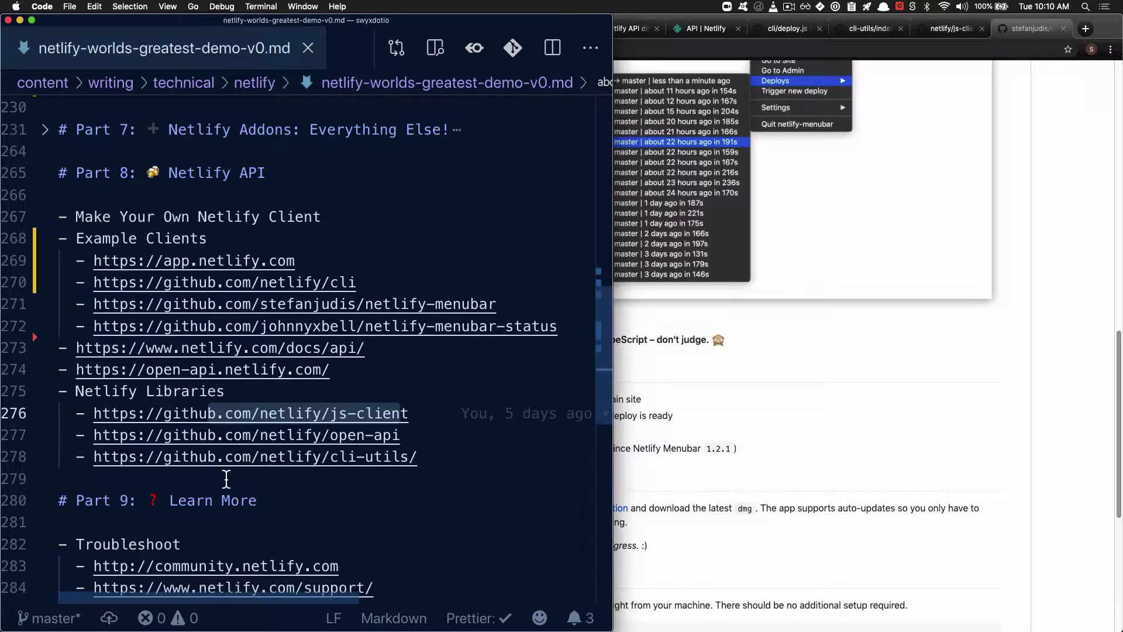
drag(225, 462, 391, 462)
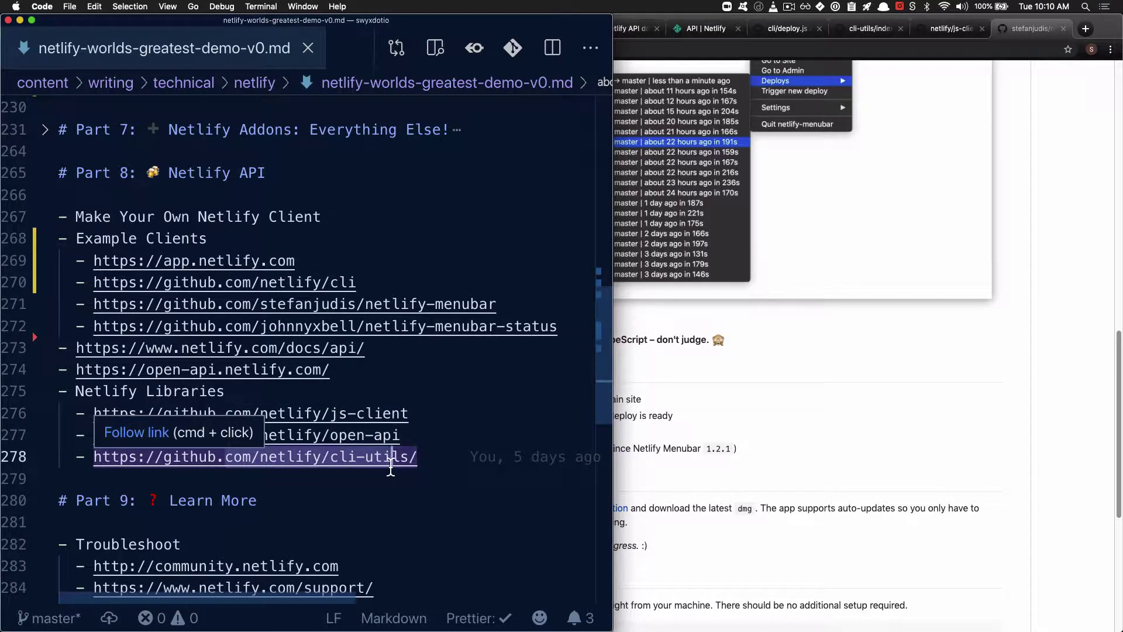
click(489, 461)
click(427, 481)
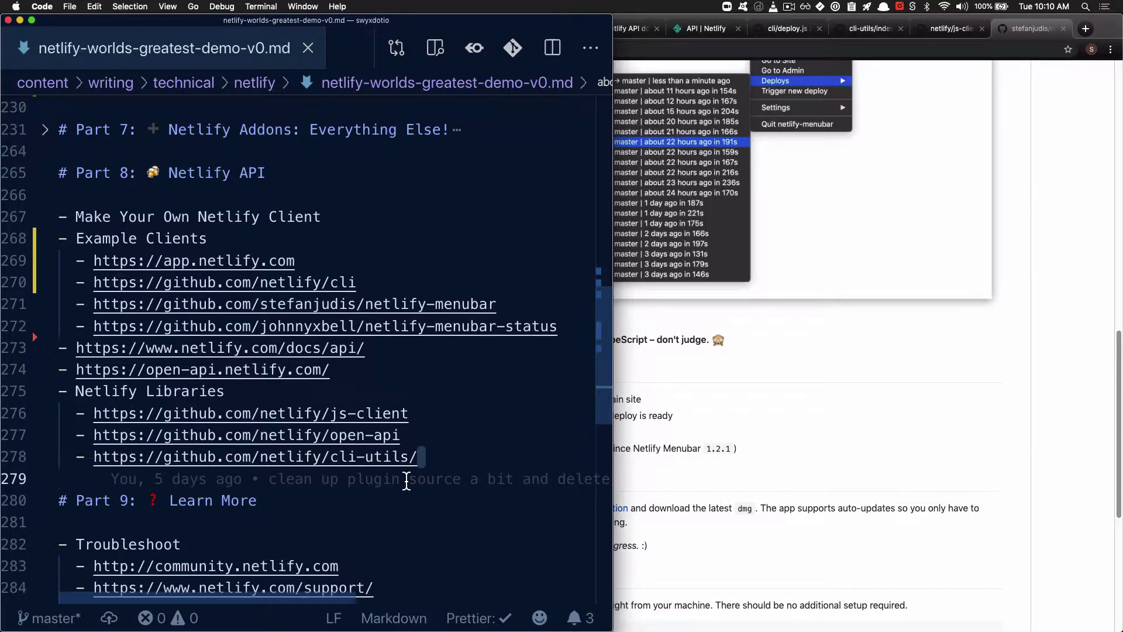
drag(405, 481, 60, 225)
click(123, 202)
Scroll back to bring the folded Part 1–8 headings into view
scroll(370, 475, down, 1)
scroll(370, 475, right, 1)
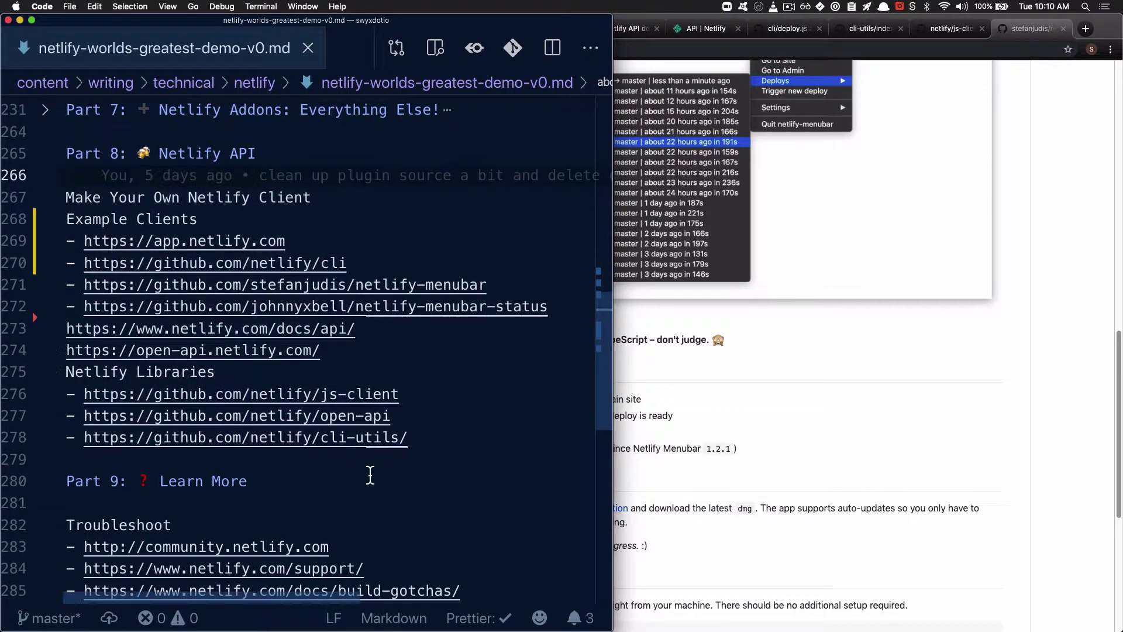
scroll(370, 475, up, 5)
scroll(371, 475, left, 1)
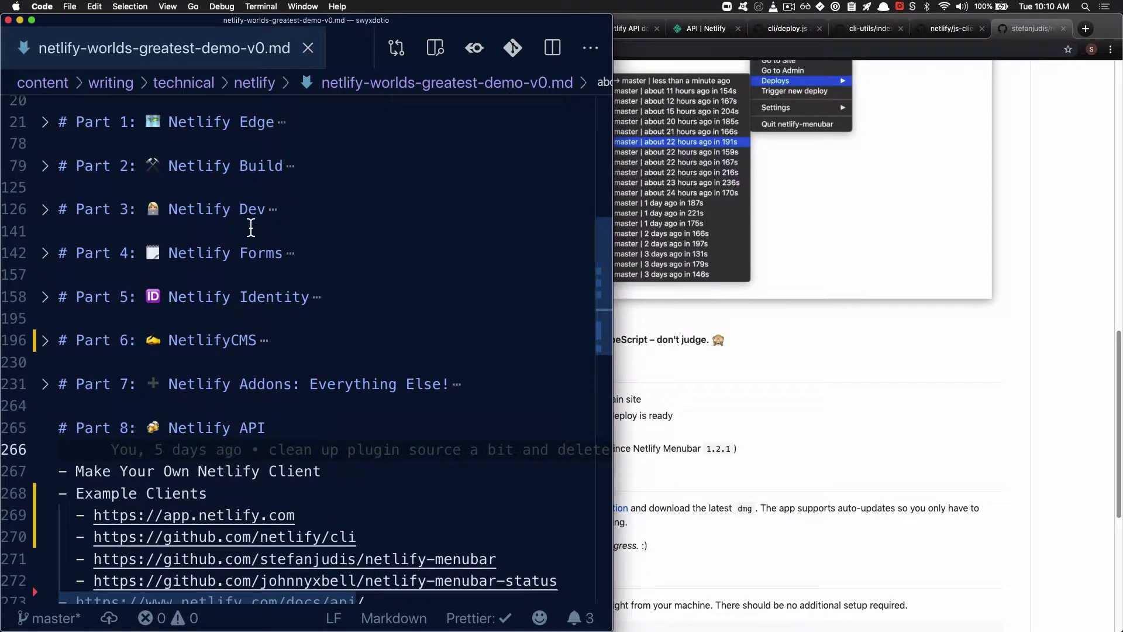